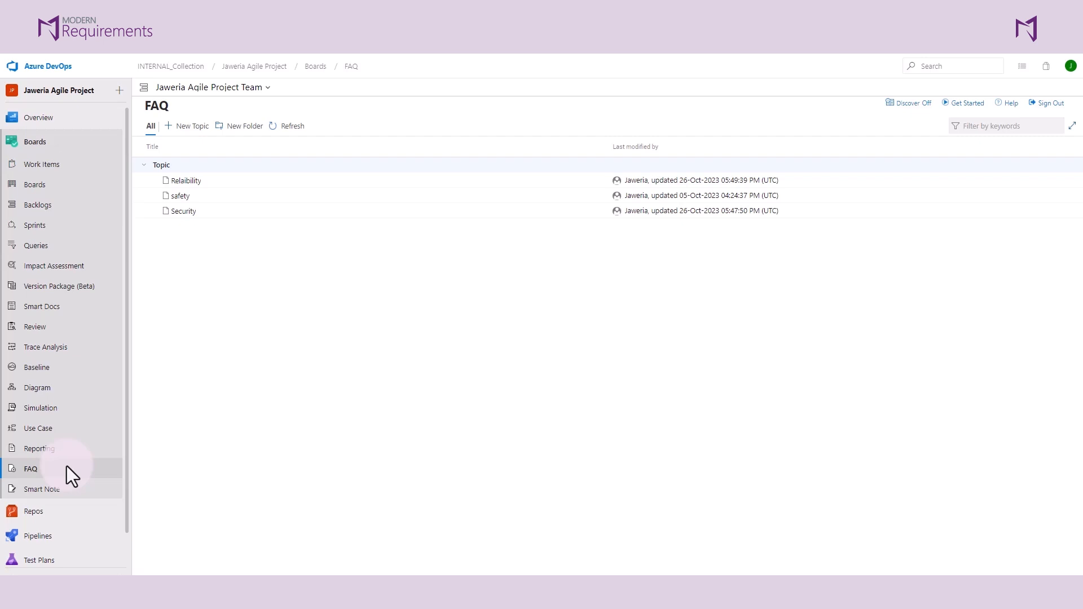
- Start a new FAQ topic and examine the templates under ISO - IEC 15288, ISO 13485 - QMS, Operation, Revision and Transition
click(189, 126)
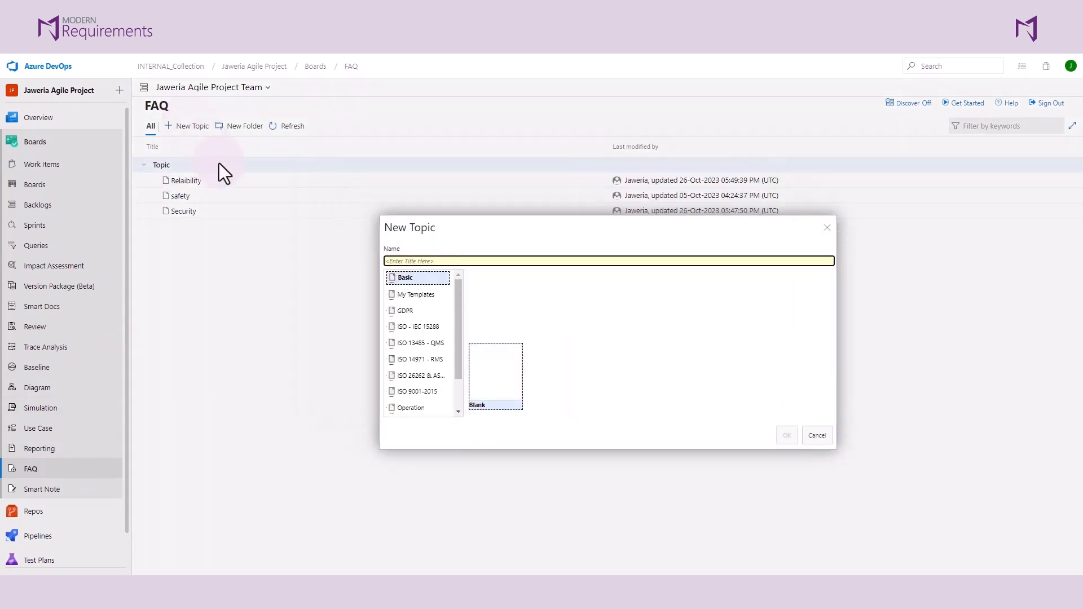
click(408, 327)
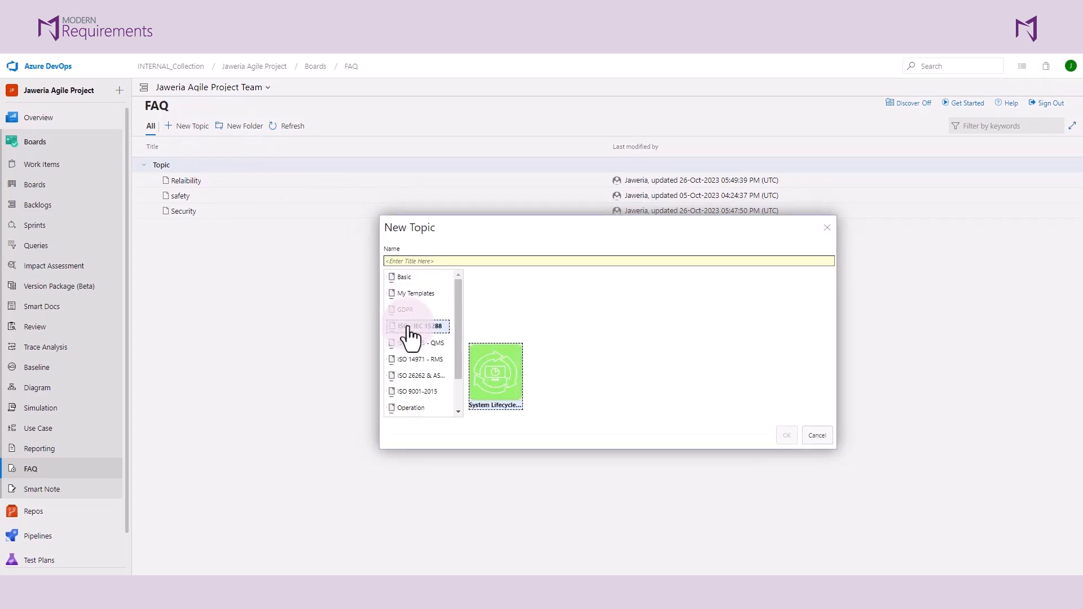
click(412, 345)
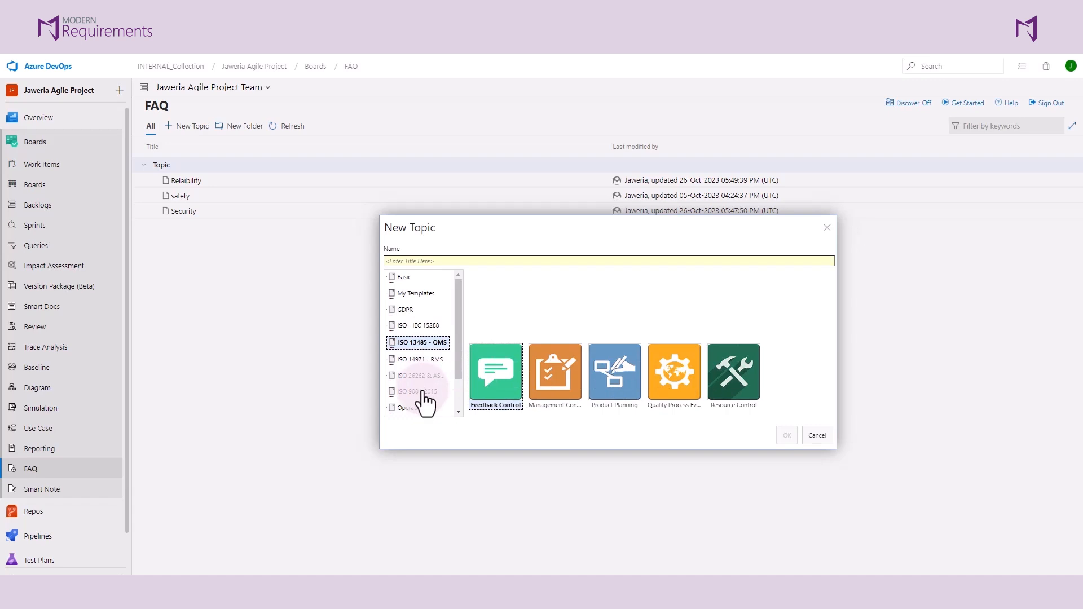
scroll(426, 402, down, 1)
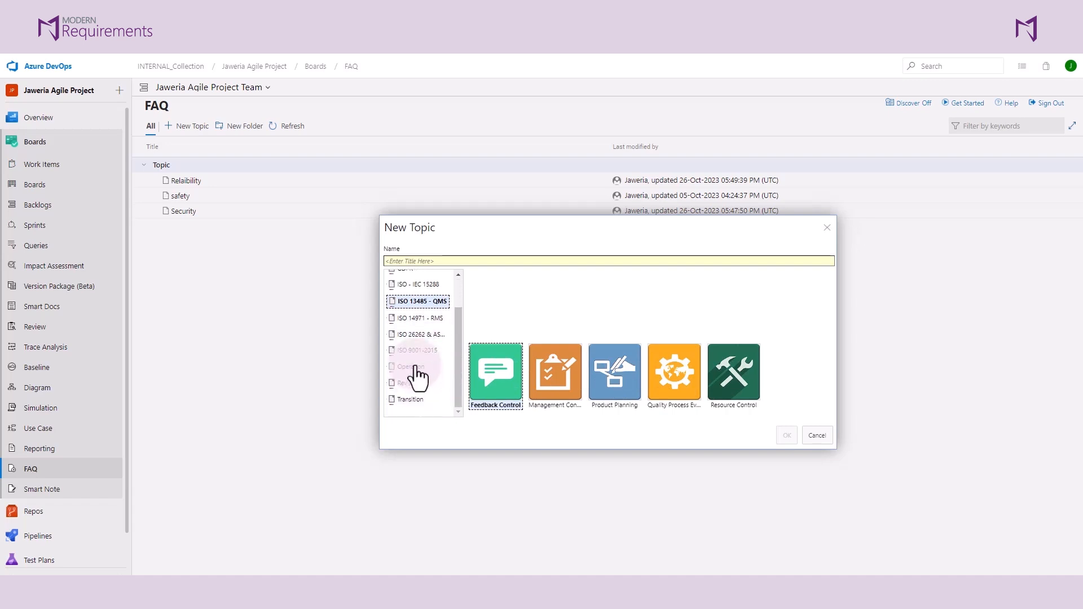
click(416, 368)
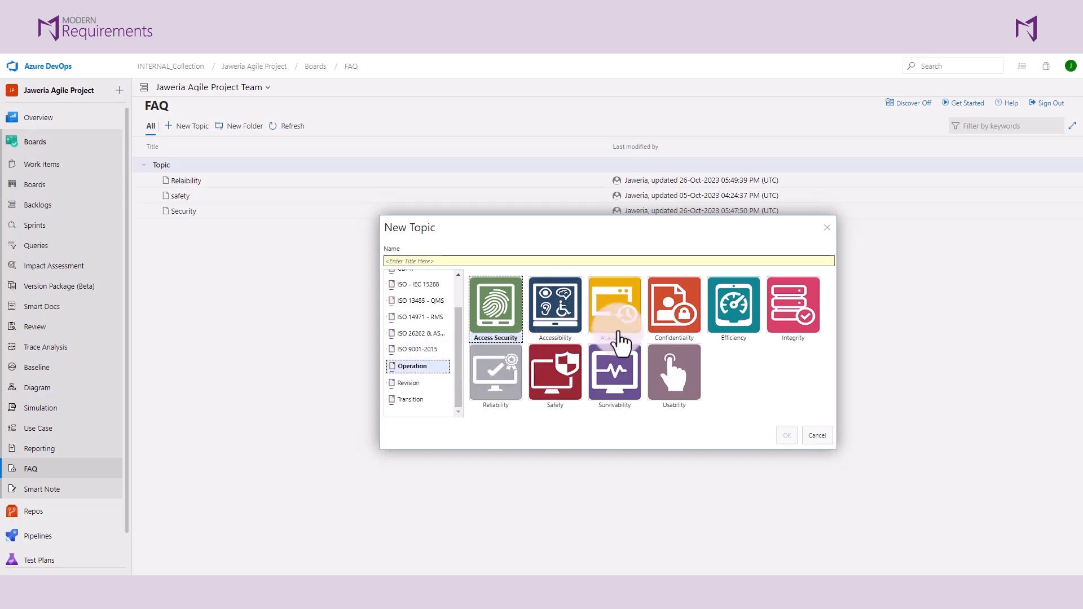
click(416, 383)
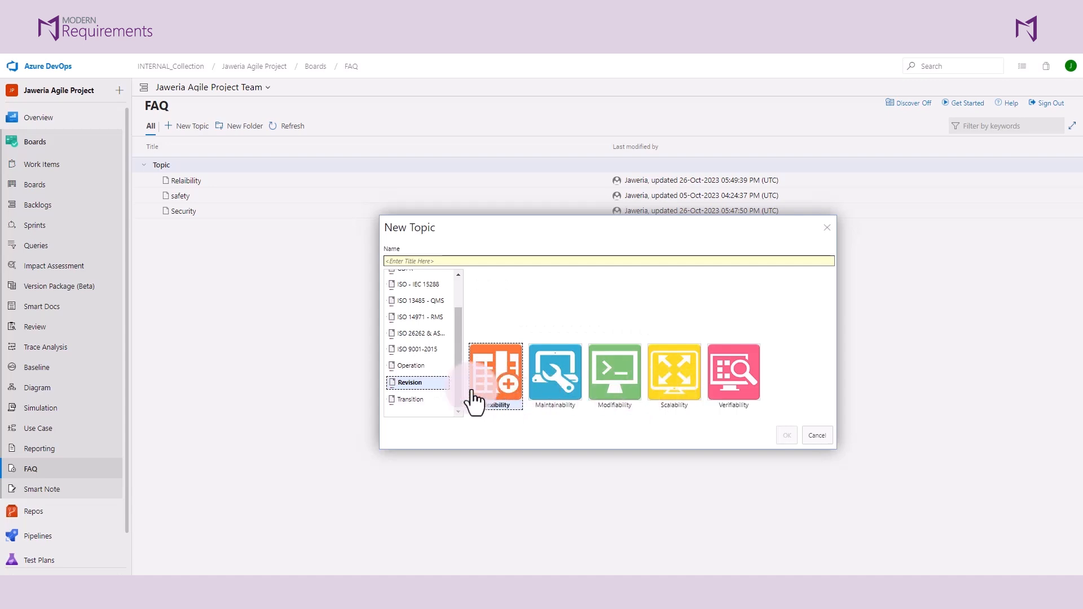
click(416, 399)
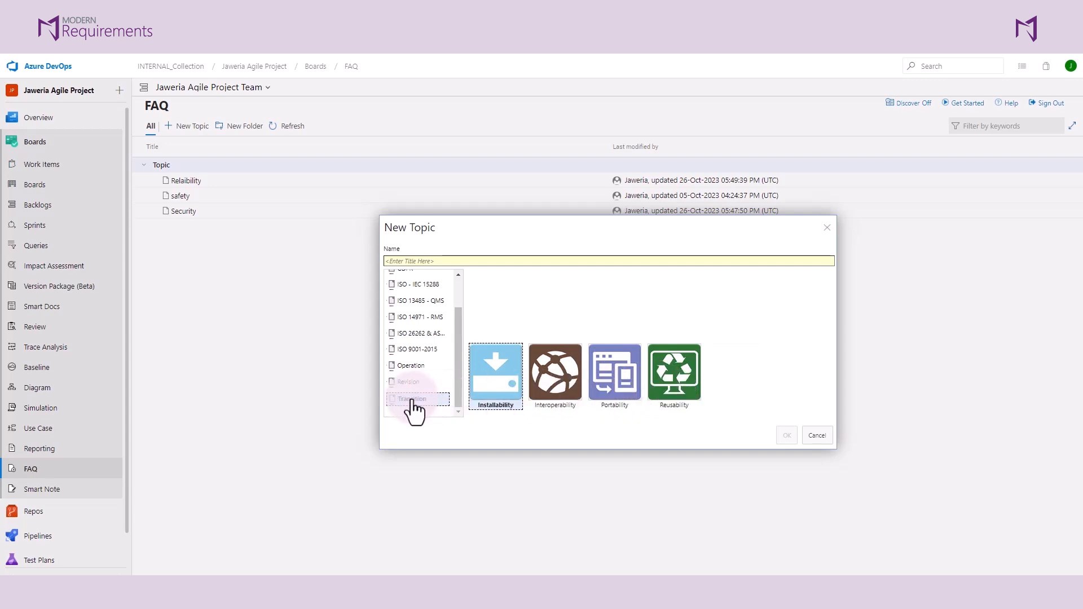
- Create the topic "accessibility" from the Accessibility template in the Operation category
click(410, 366)
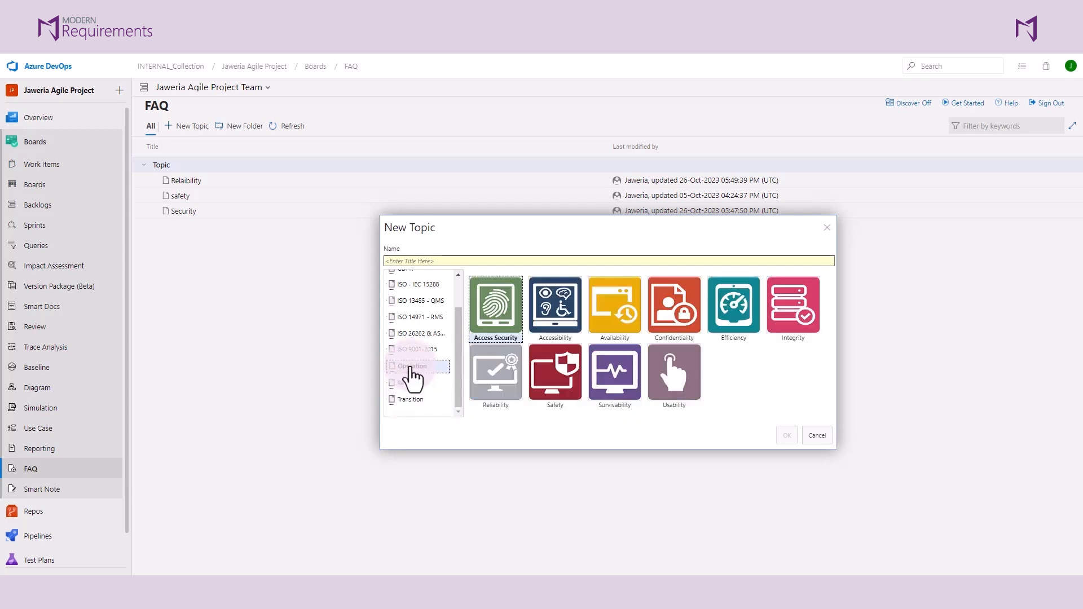
click(543, 342)
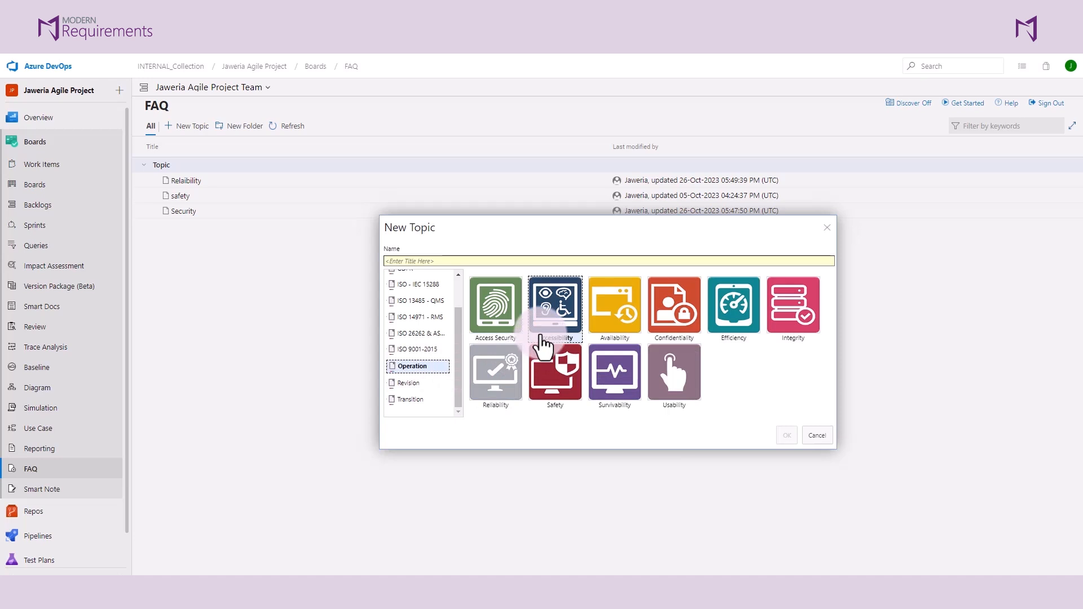
click(464, 261)
text(accessibility)
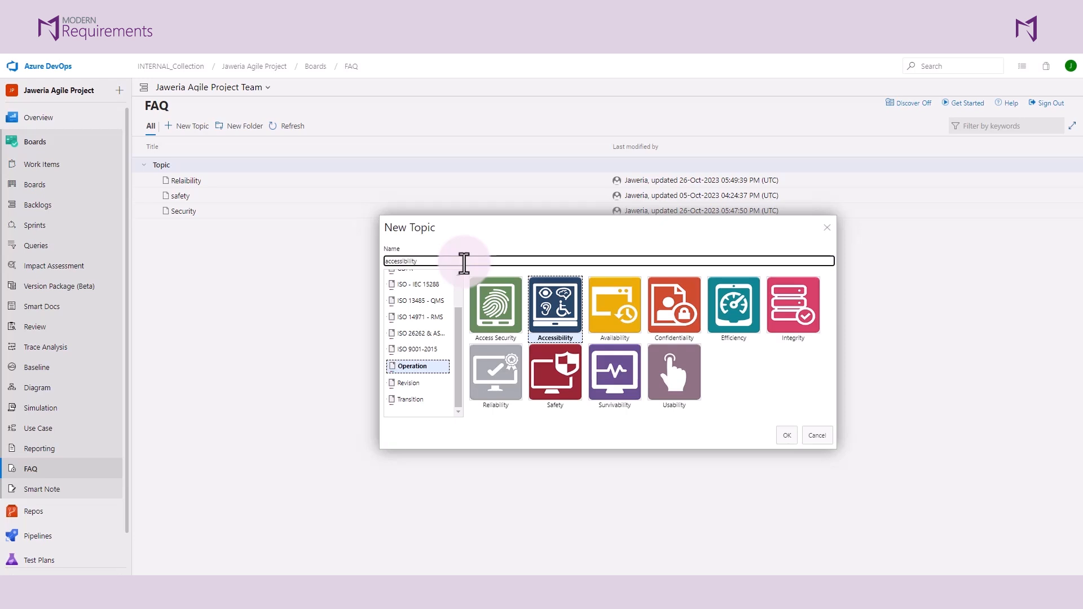
key(Return)
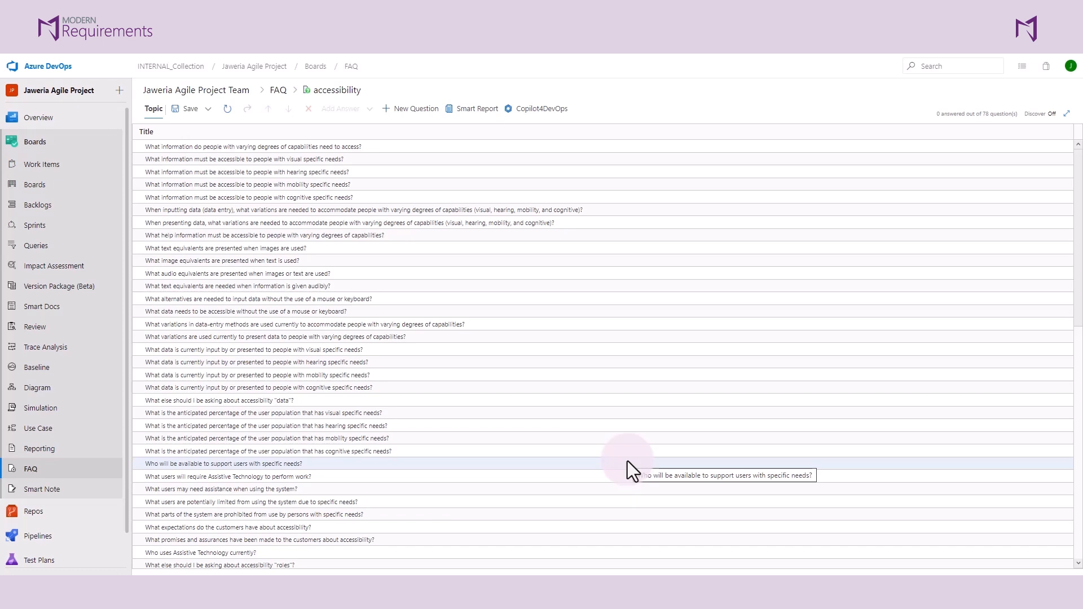
- Add a new User Story answer "a user with visual impairment can access audio aid" to the question on information for people with visual specific needs
click(381, 160)
click(370, 110)
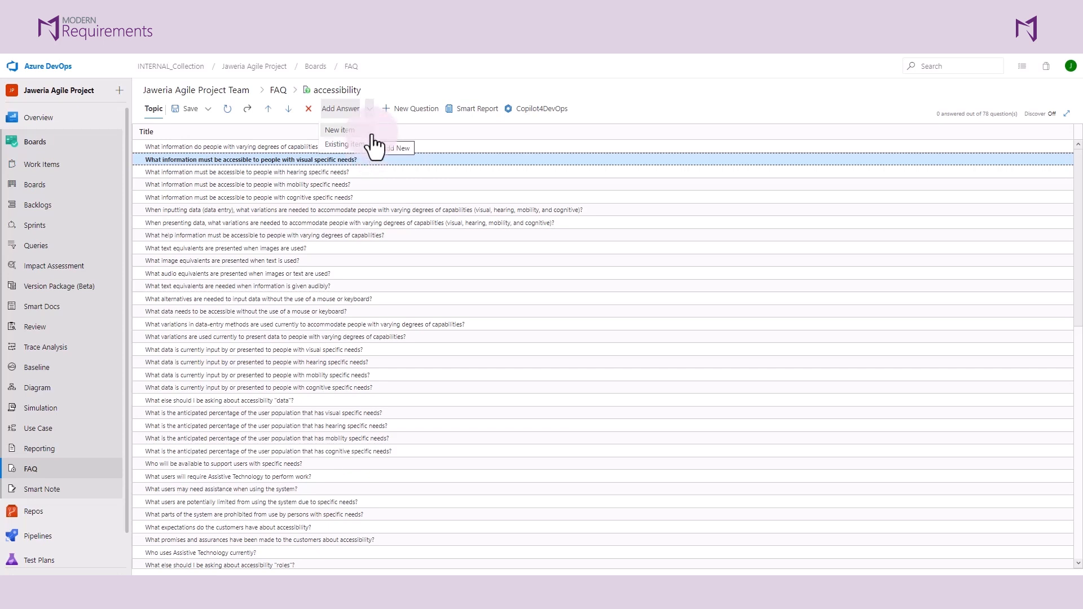
click(353, 131)
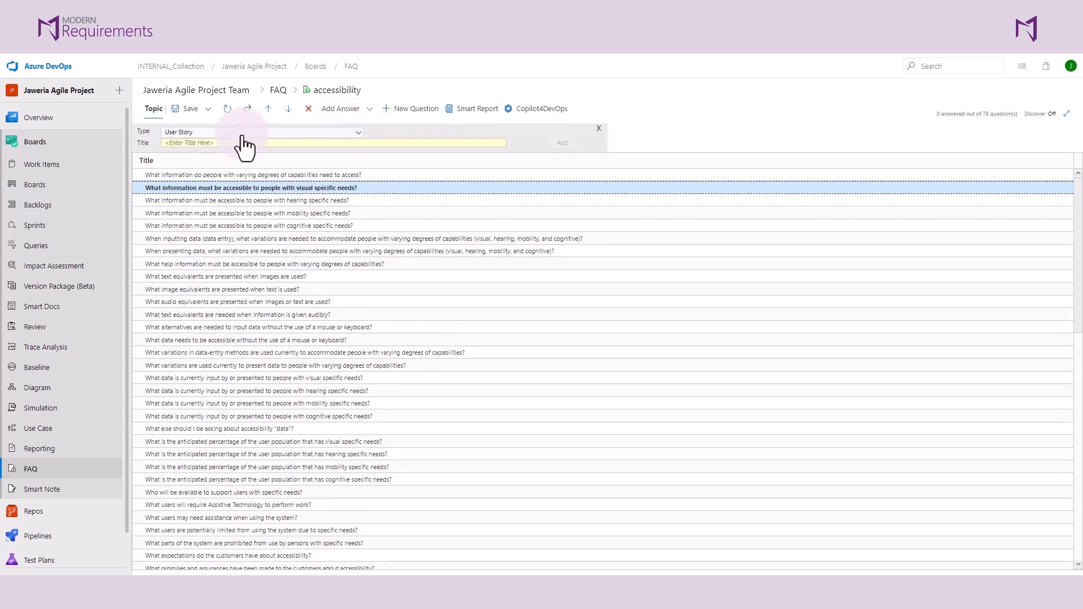
click(194, 142)
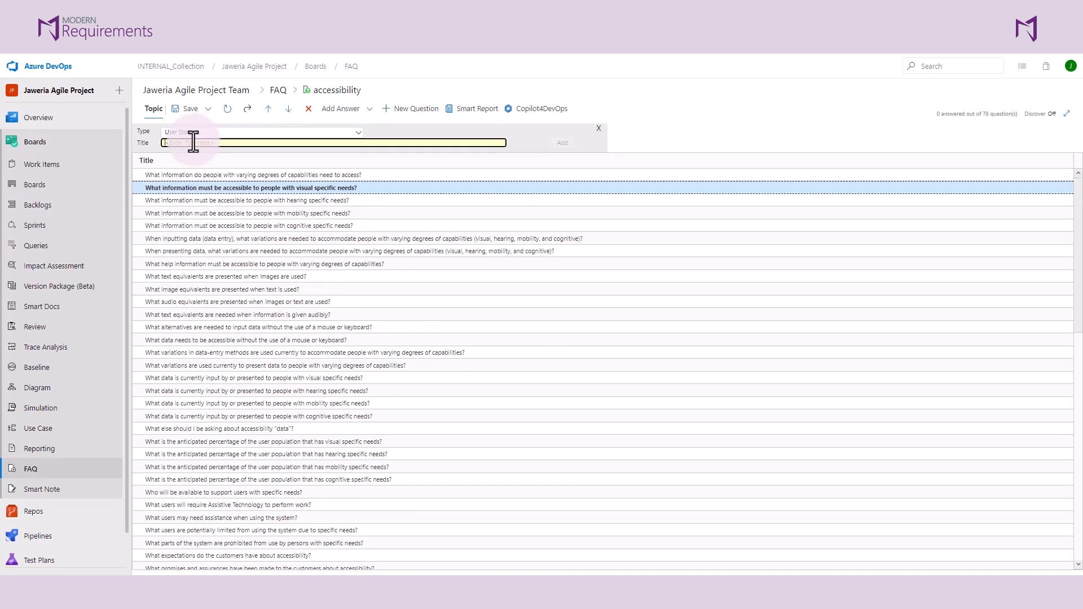
text(a user with visual impairment can access audio aid)
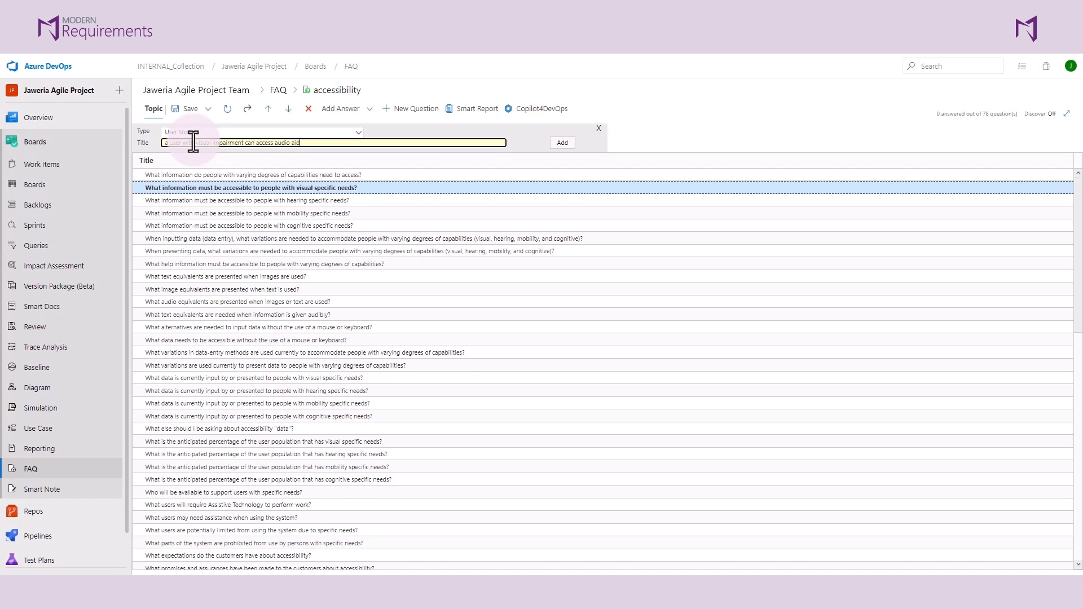
click(559, 146)
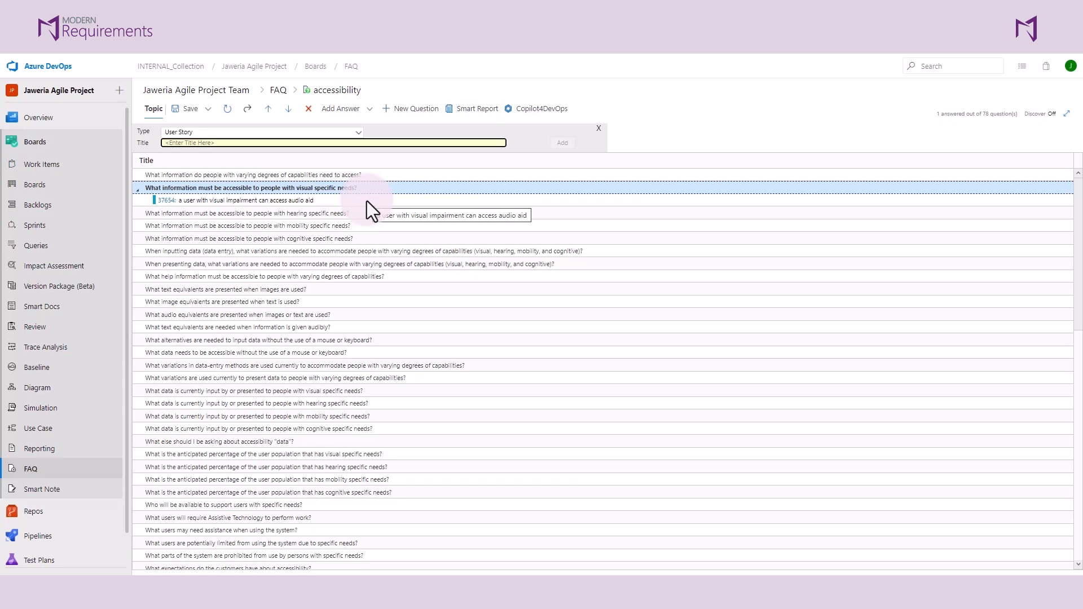
- Delete the question "What information must be accessible to people with cognitive specific needs?" from the topic
click(344, 238)
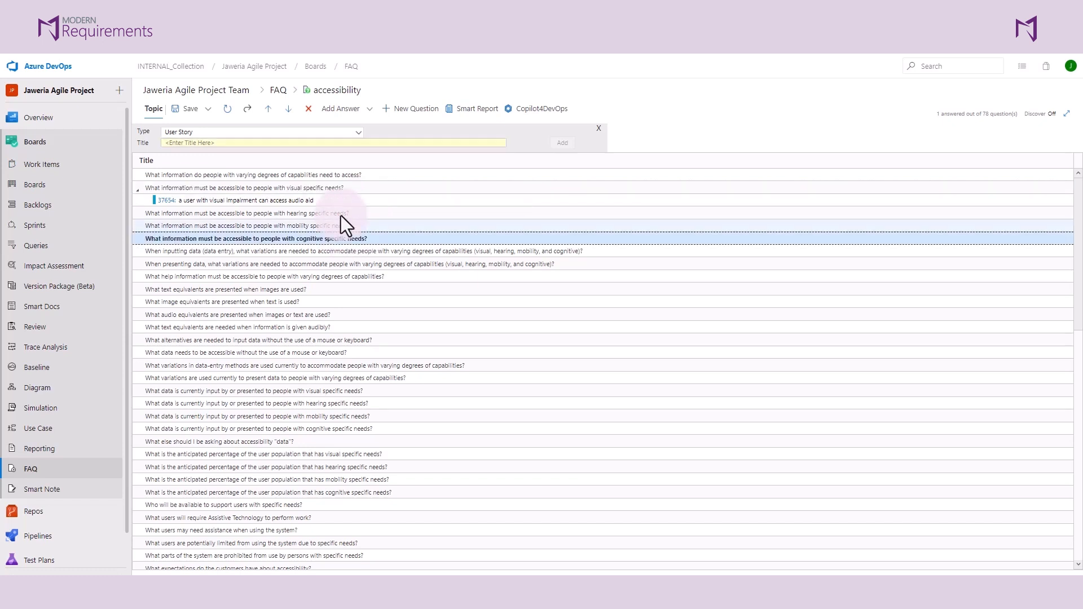
click(308, 108)
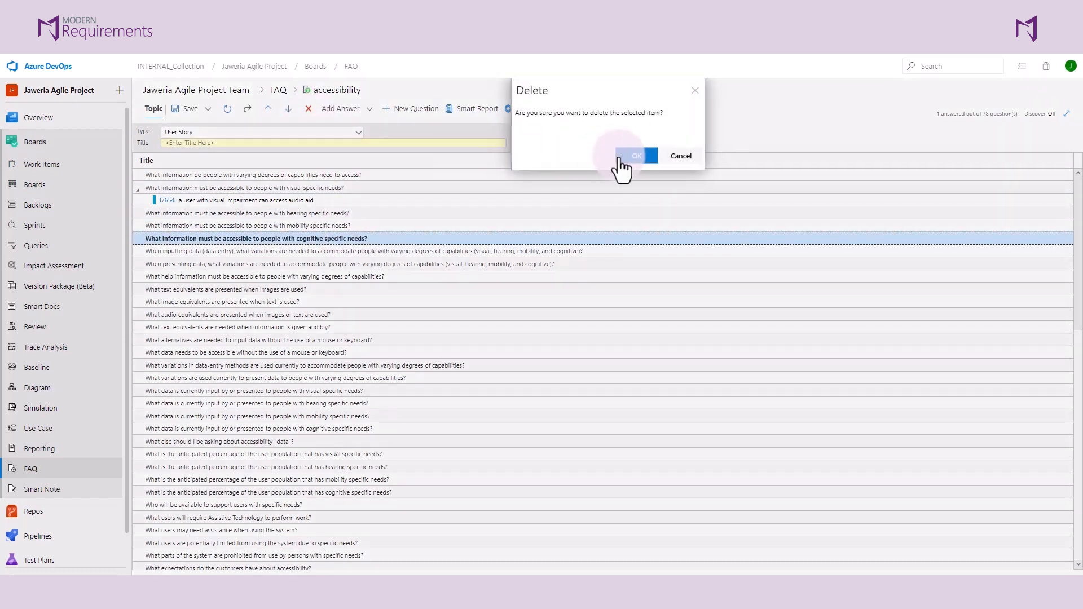
click(640, 160)
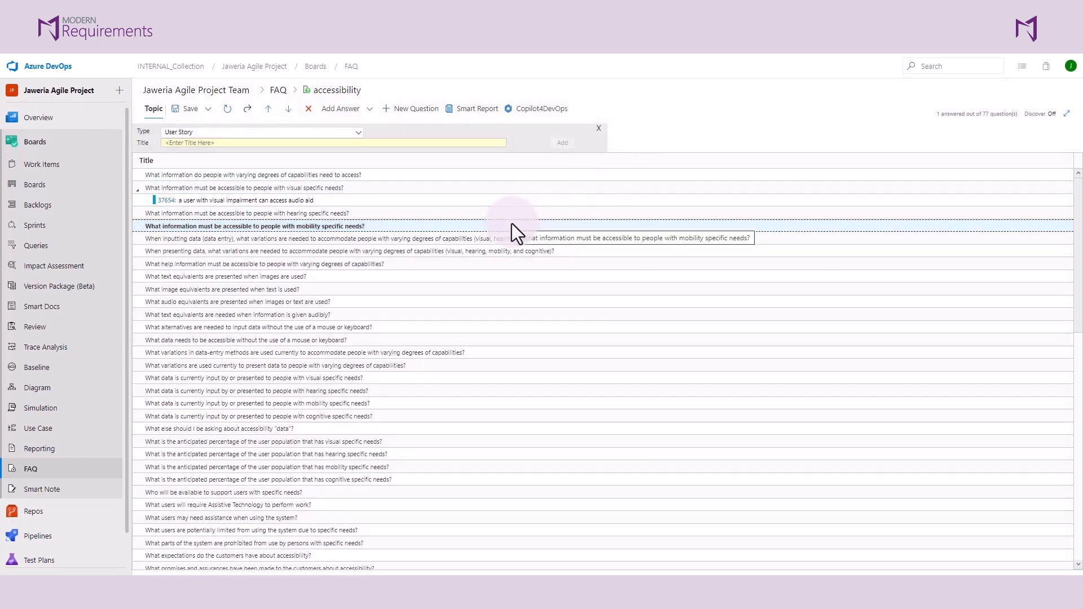
- Add a question titled "New Question" to the accessibility topic, without a description
click(420, 110)
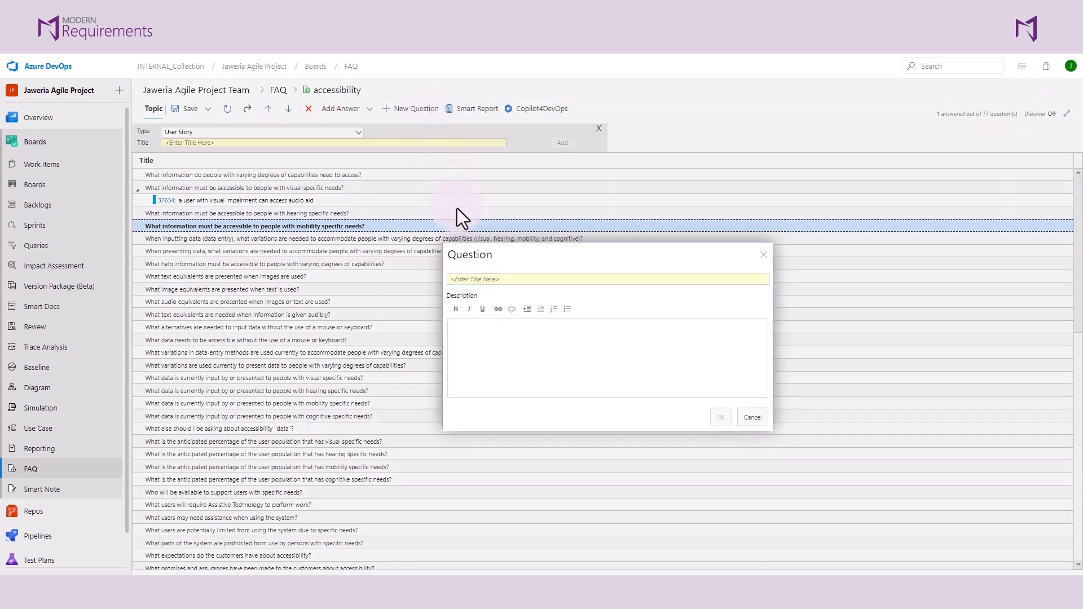
click(584, 280)
text(New Question)
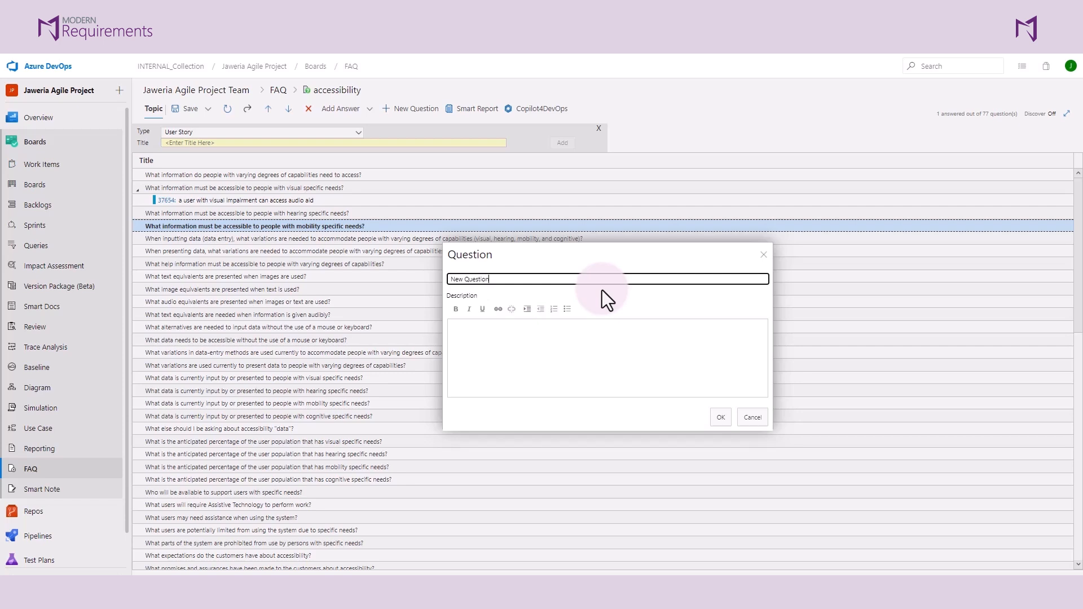
click(719, 418)
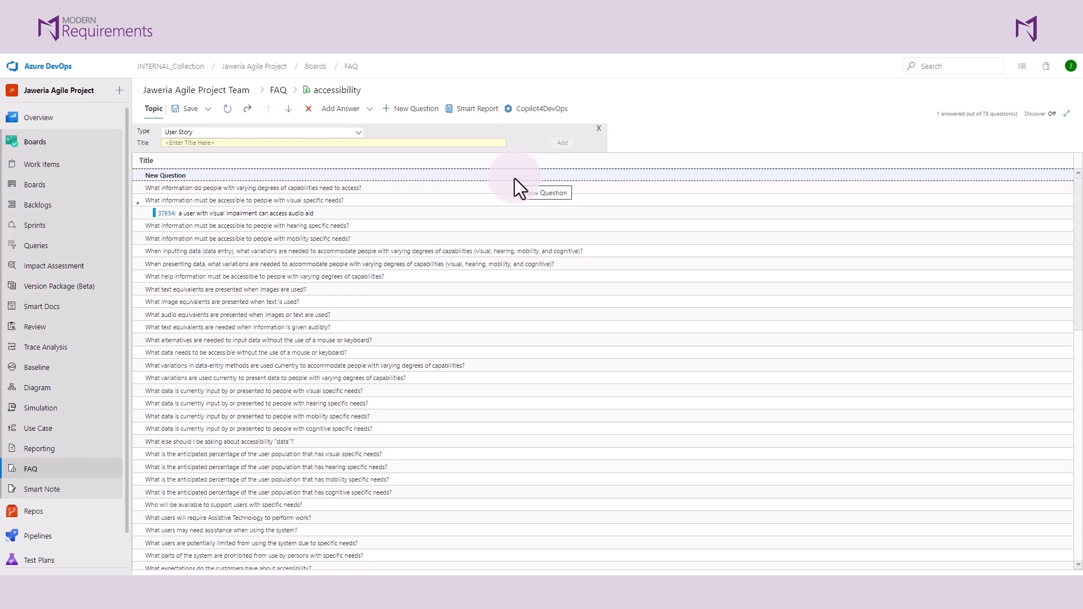
- Move the mobility-needs question up to just below New Question and the inputting-data question down below "What text equivalents are presented when images are used?"
click(333, 237)
click(267, 110)
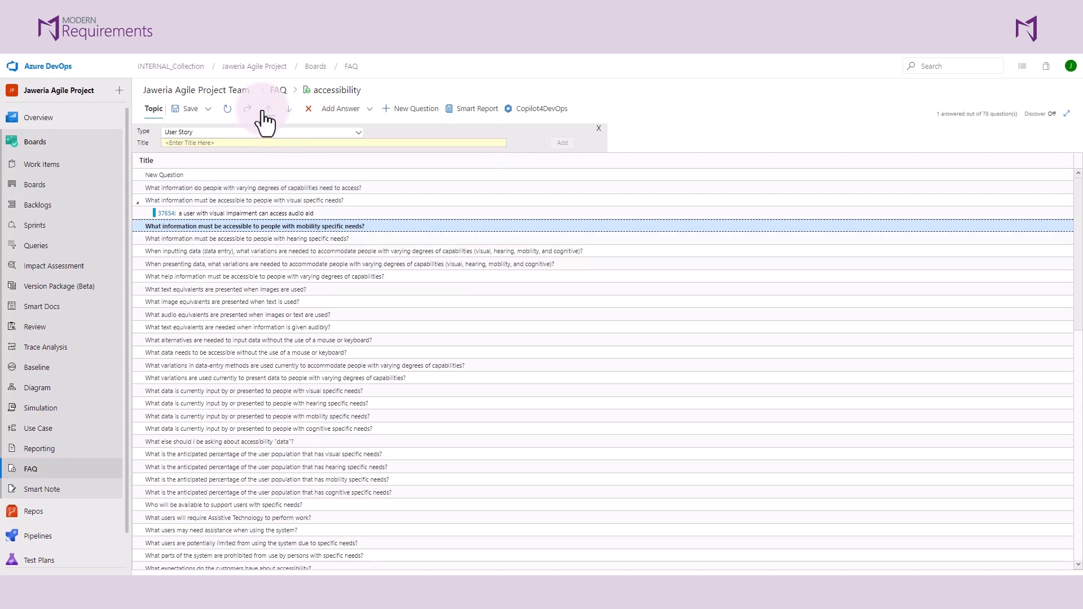
click(268, 251)
click(289, 111)
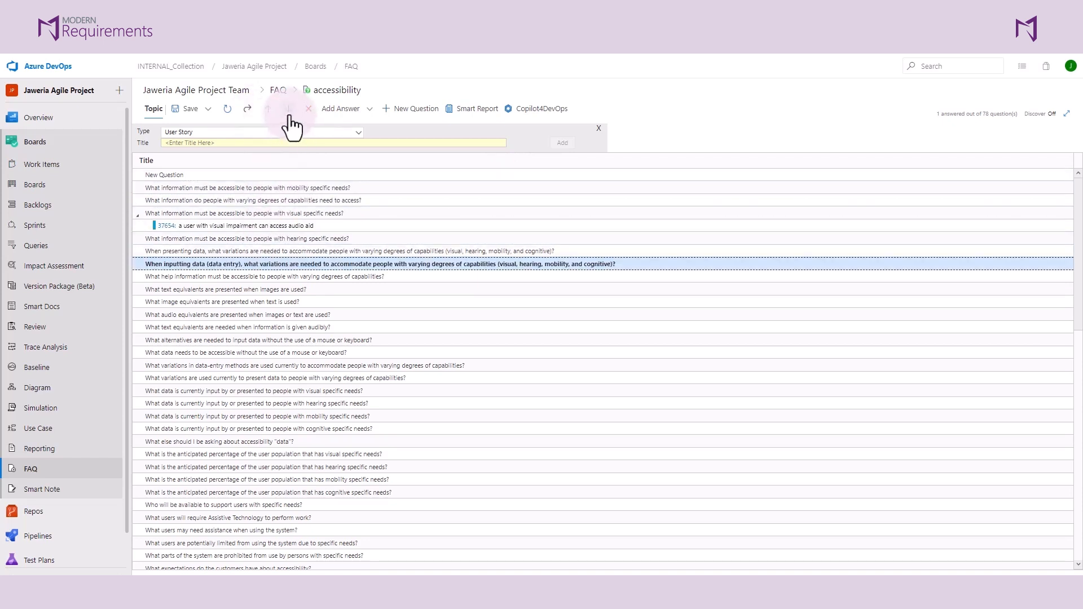
click(289, 115)
click(289, 115)
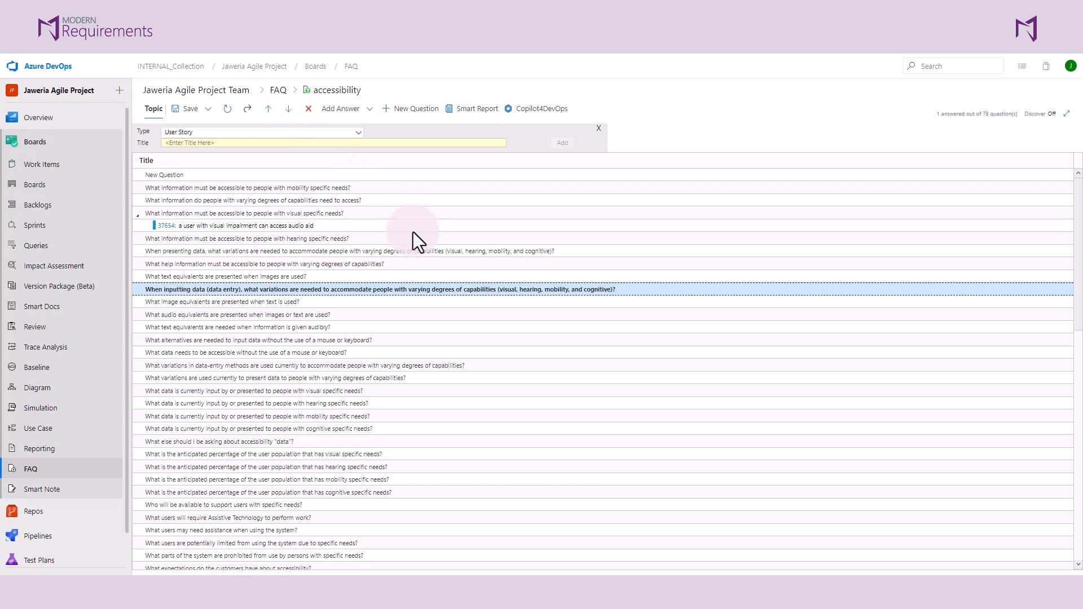
- Save the modified topic as a template named "accessibility template updated"
click(208, 113)
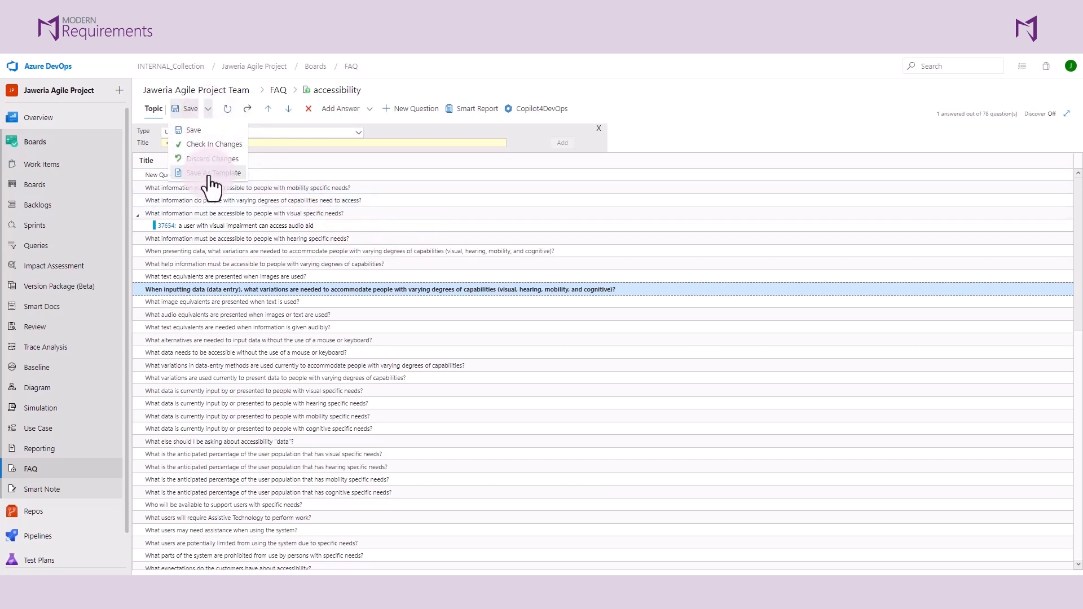
click(210, 173)
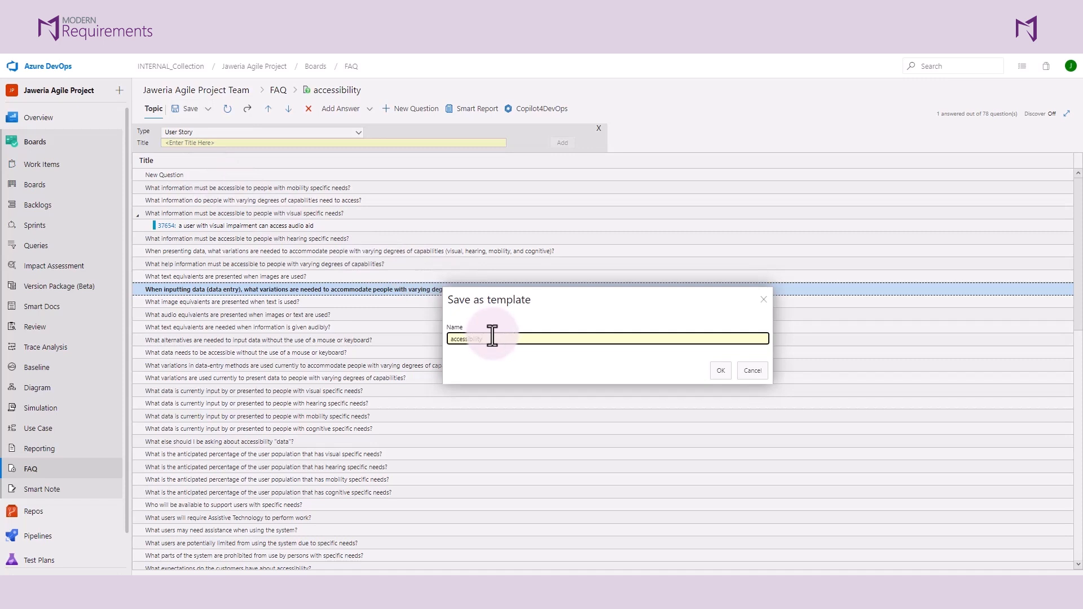
text(template updated)
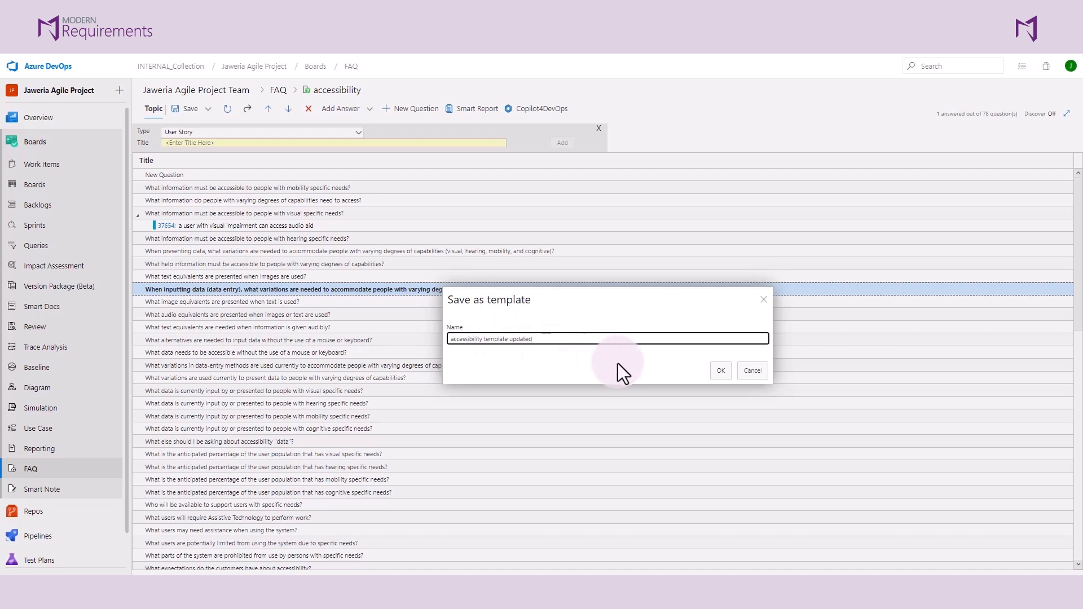
click(716, 370)
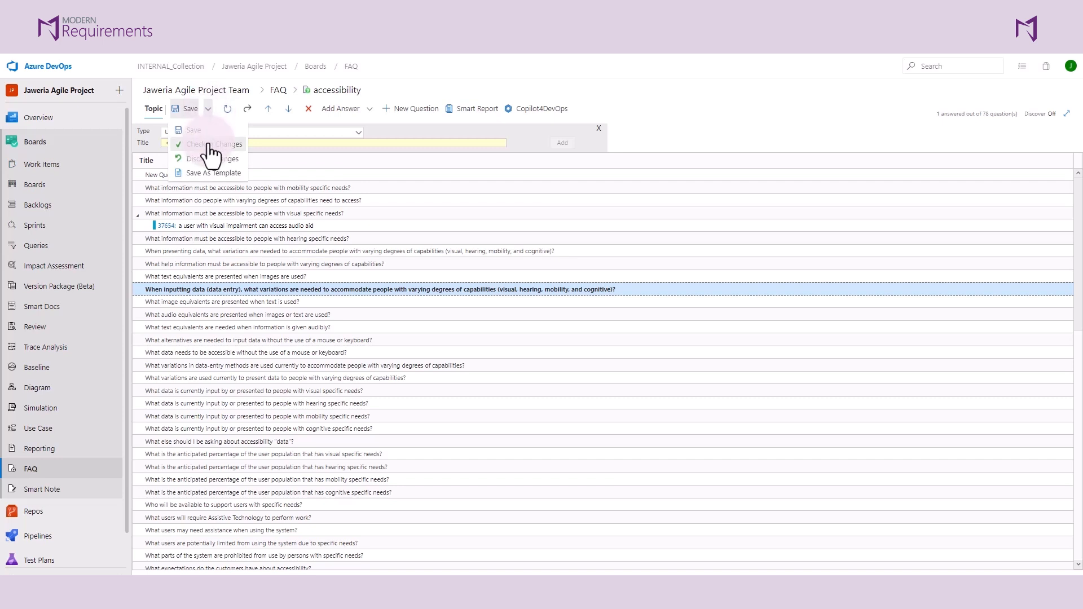
- Check in the changes to the accessibility topic and return to the FAQ topic list
click(210, 151)
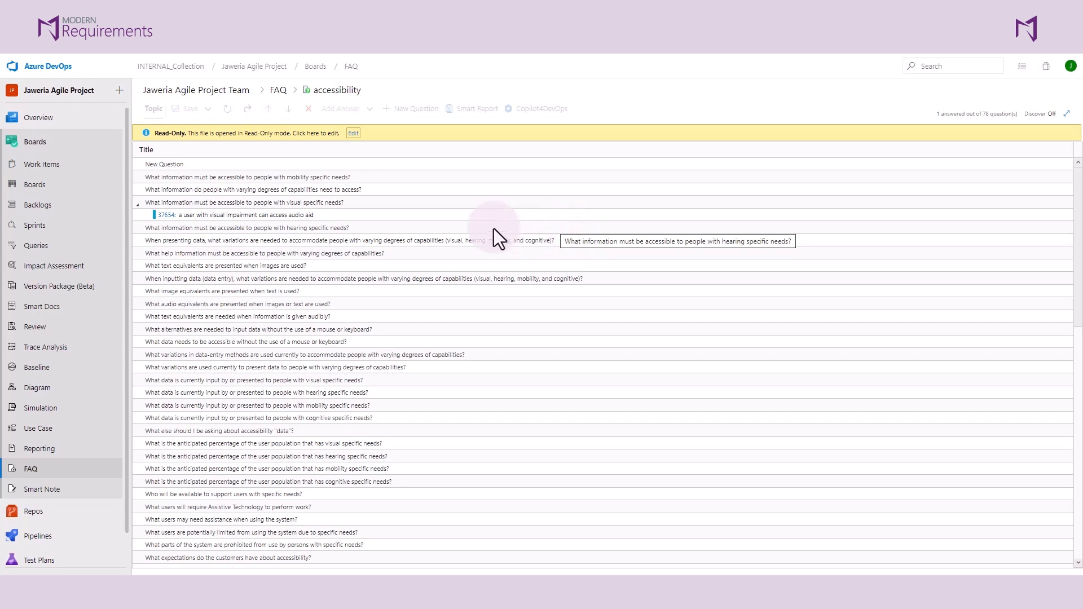
click(277, 91)
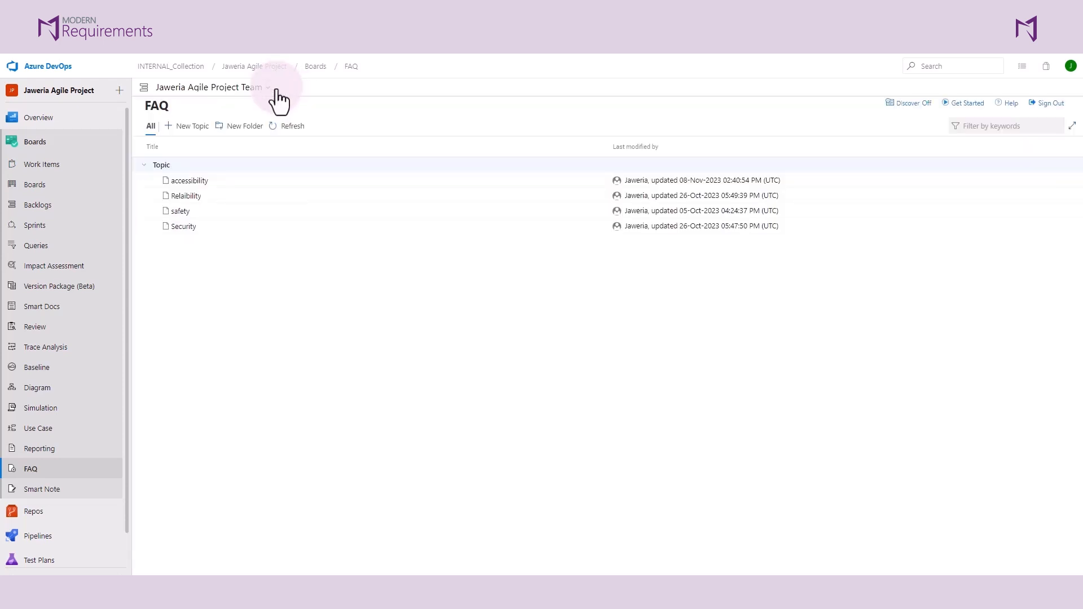
- Create a new FAQ topic named "user management" from the Basic category's Blank template
click(189, 127)
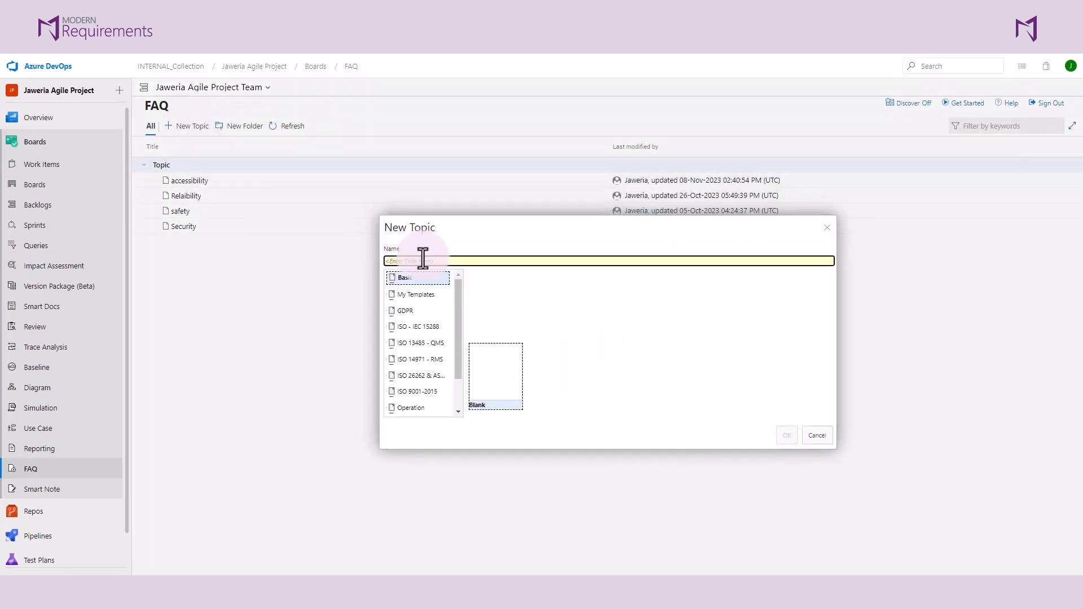
text(user manag)
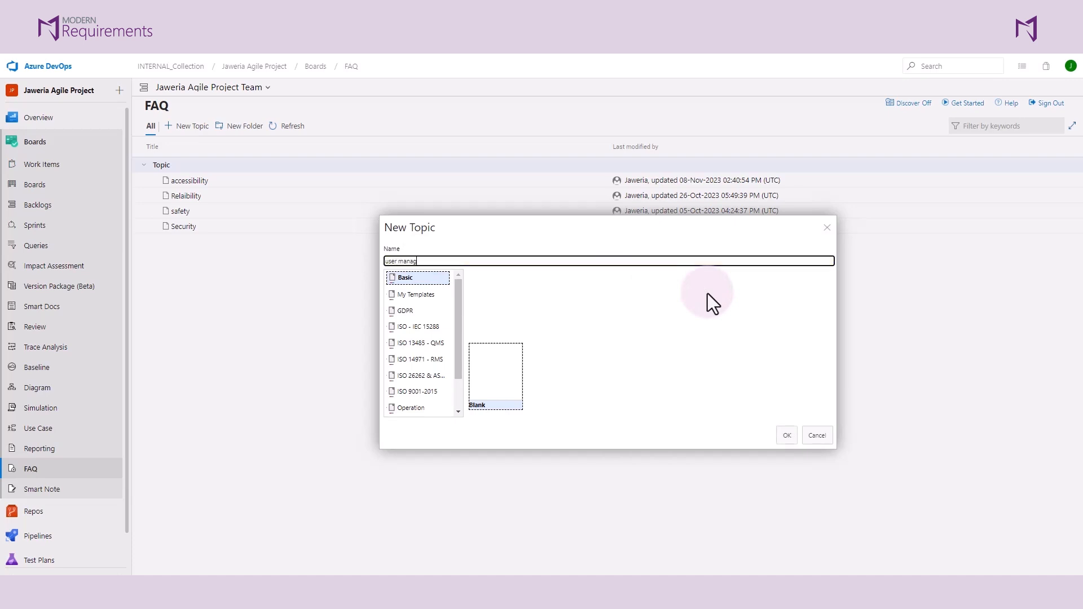
text(ement)
click(488, 383)
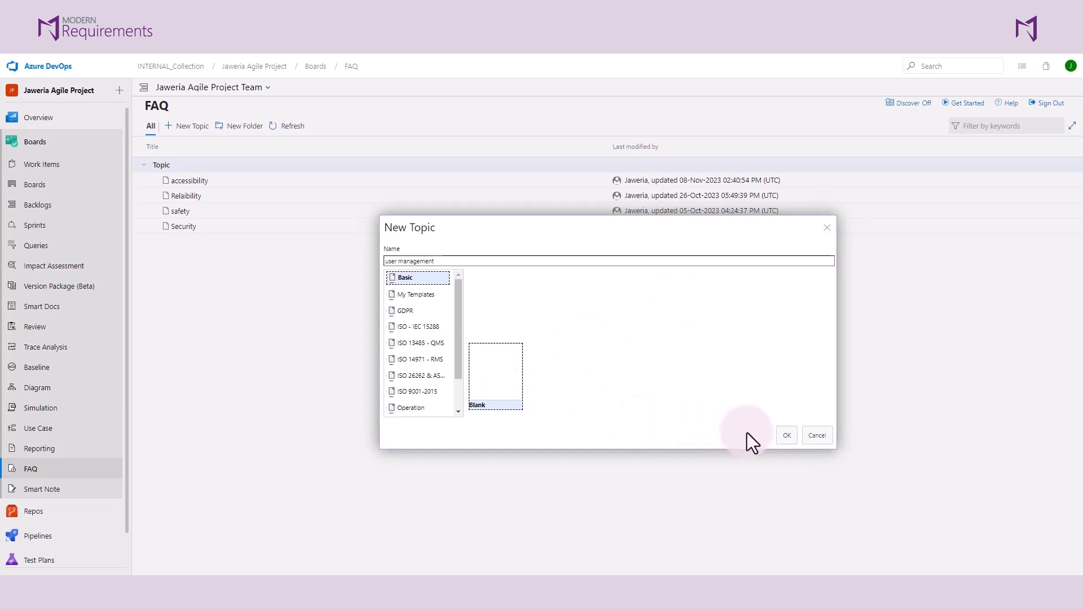
click(786, 439)
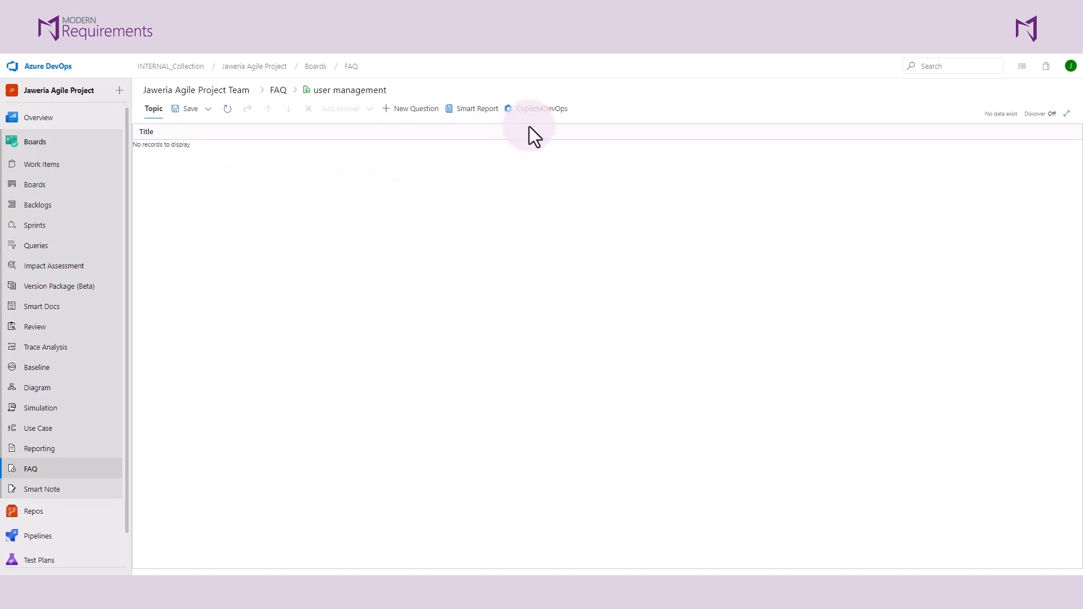
- Generate elicitation questions on the topic "user management" with the Copilot4DevOps assistant
click(540, 110)
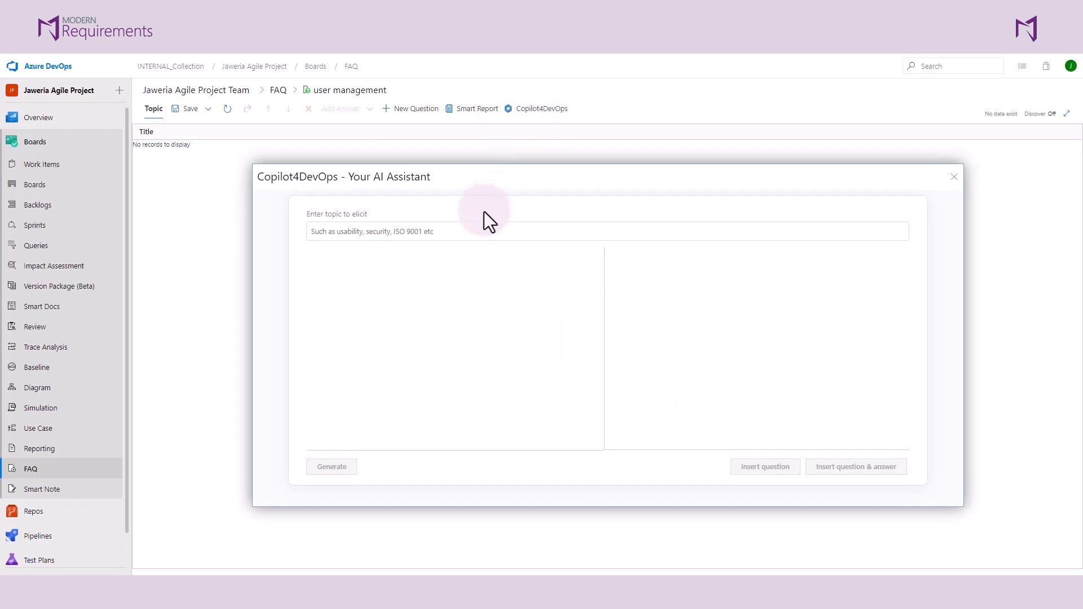
click(460, 230)
text(user mana)
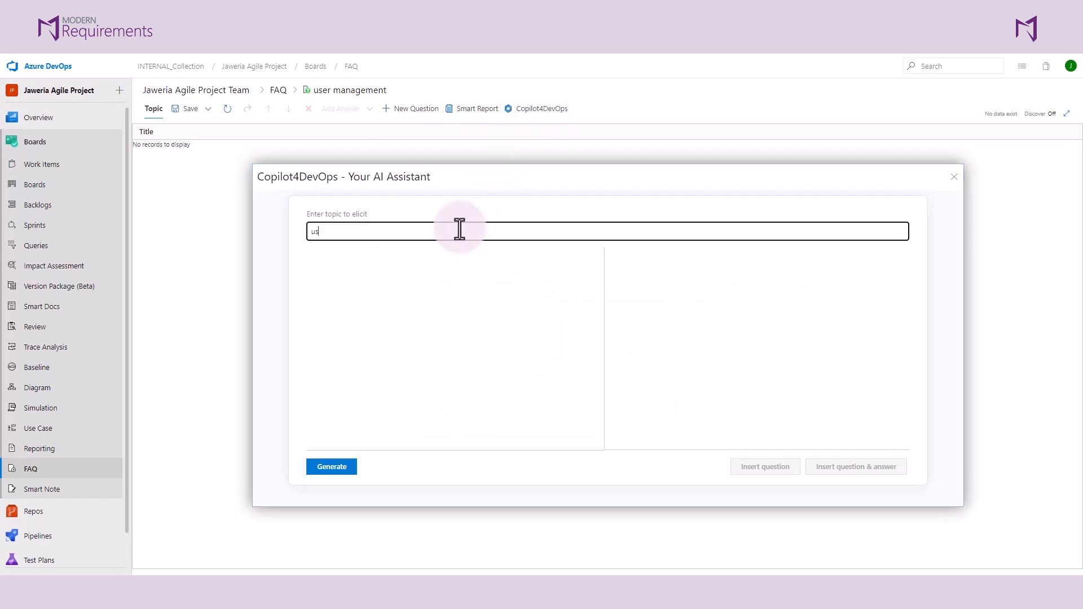
text(gement)
click(341, 471)
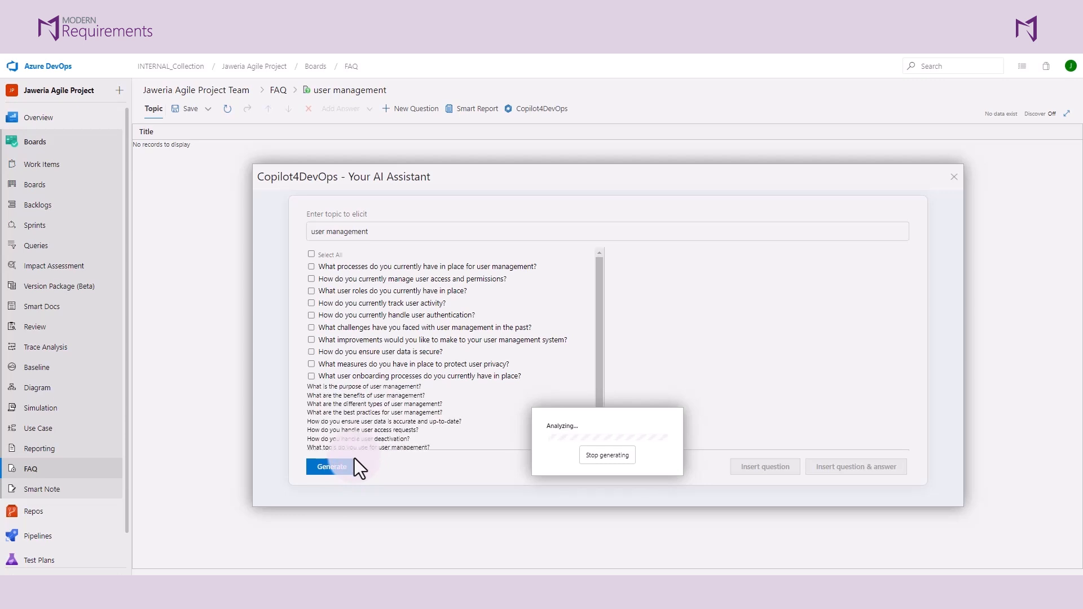
- Select all generated questions and display the answer to "What processes do you currently have in place for user management?"
scroll(476, 292, down, 2)
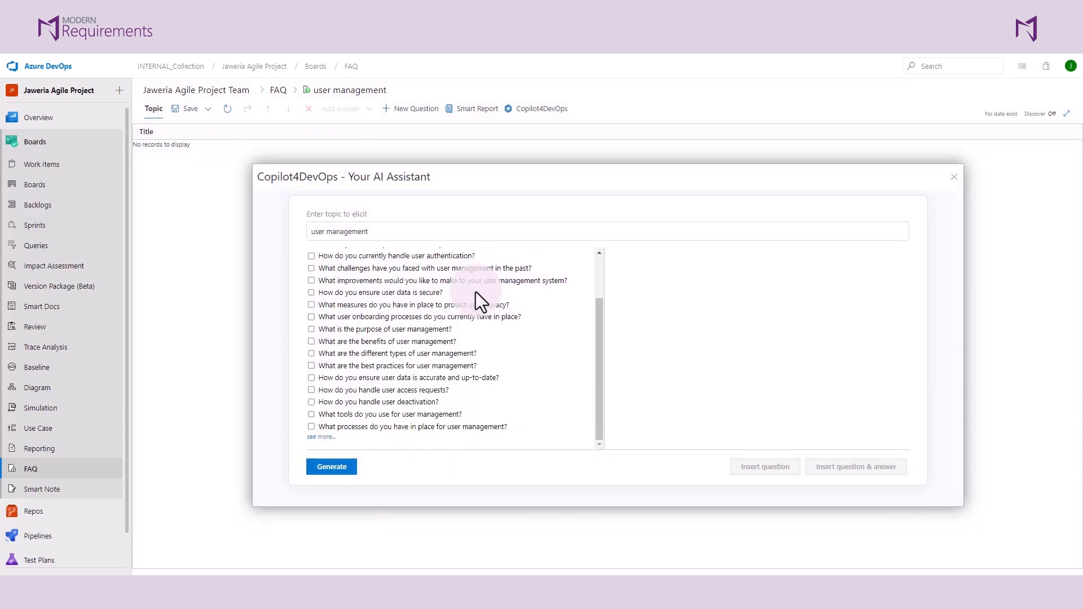
scroll(476, 292, up, 2)
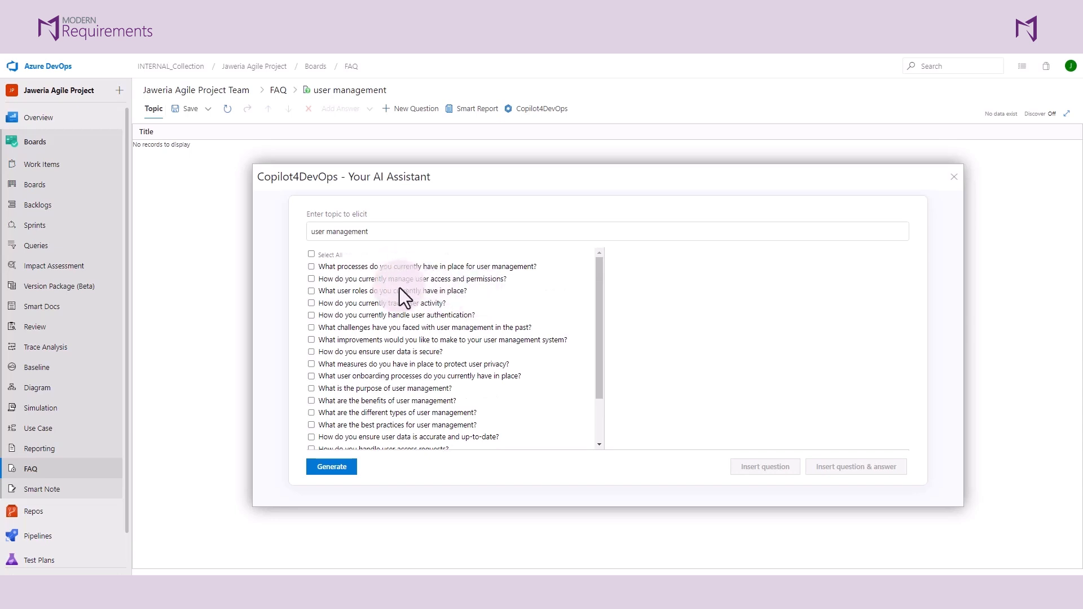
click(312, 254)
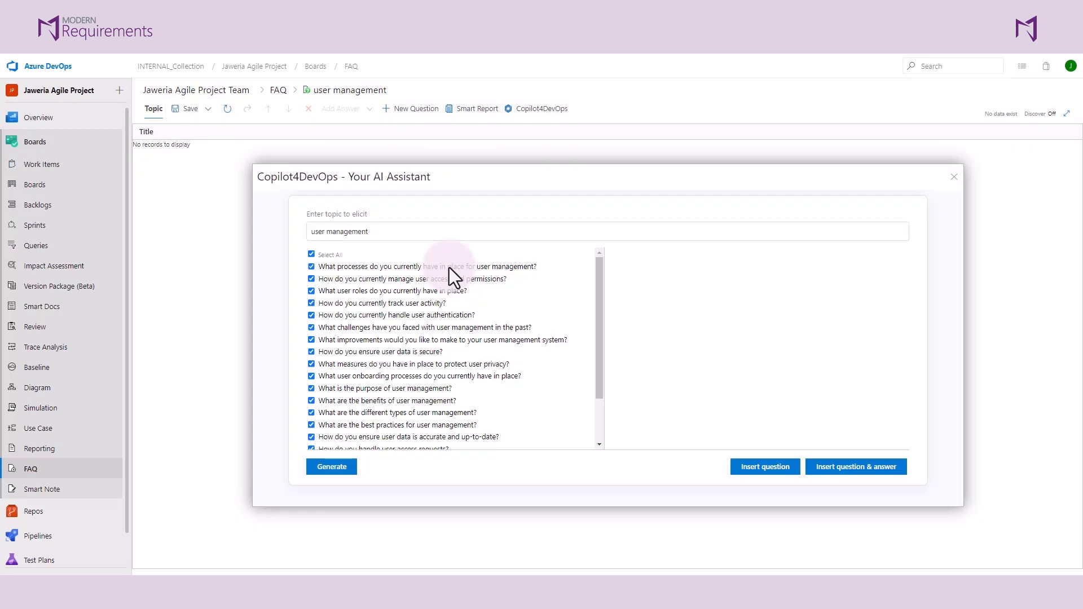
click(450, 267)
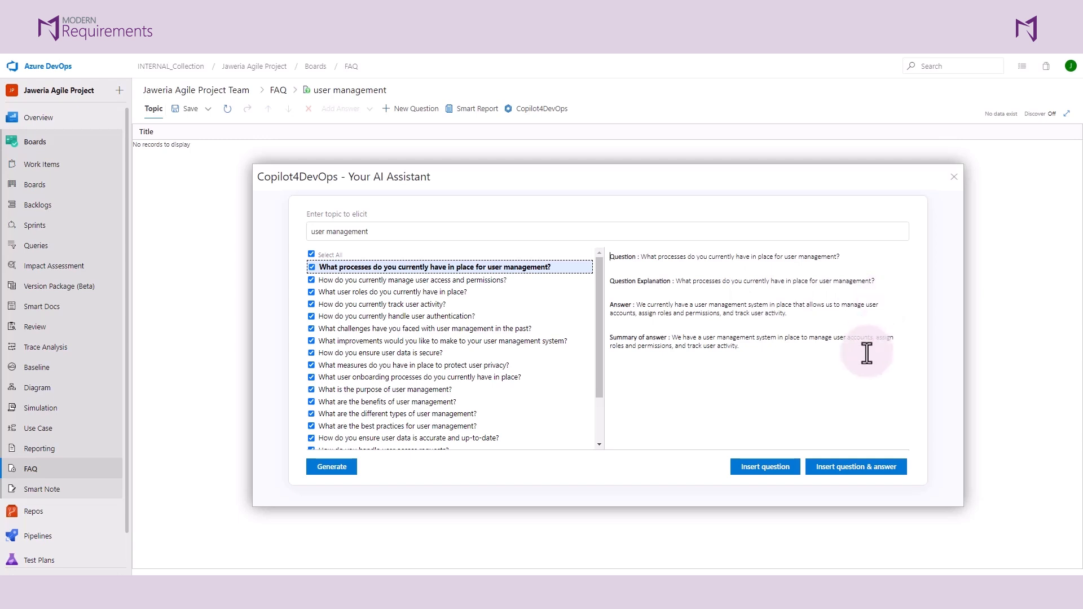
- Insert the selected questions and answers into the topic as User Story work items, using the Description field, and close the assistant
click(763, 471)
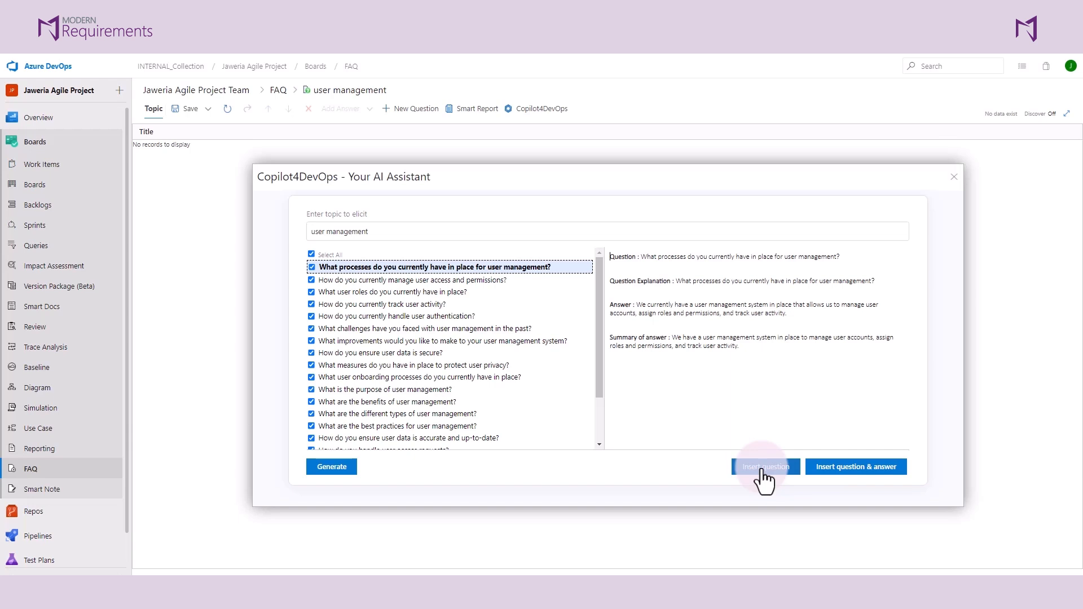
click(841, 473)
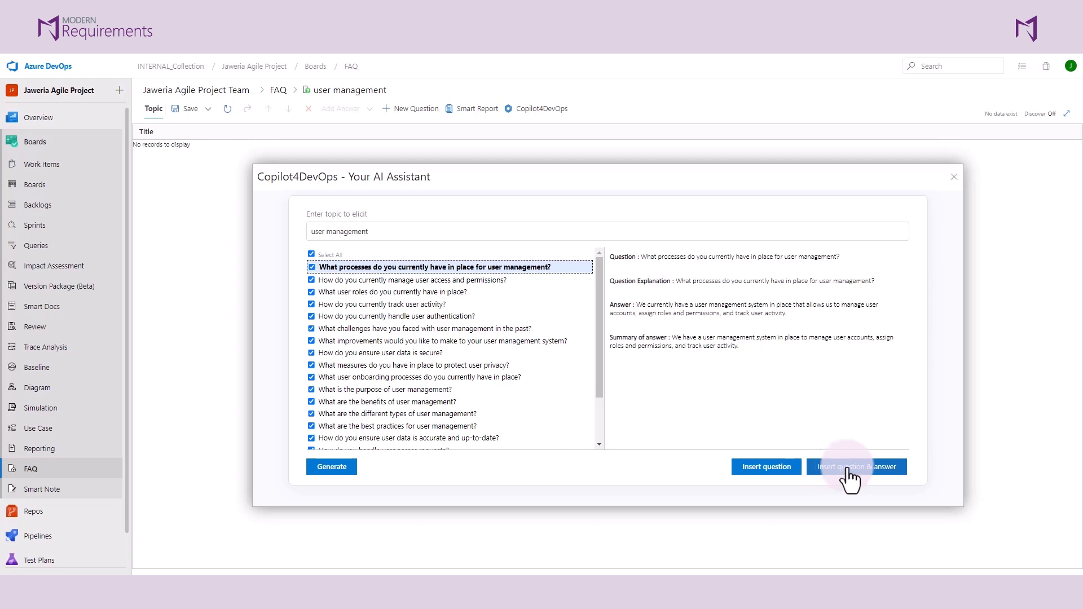
click(849, 477)
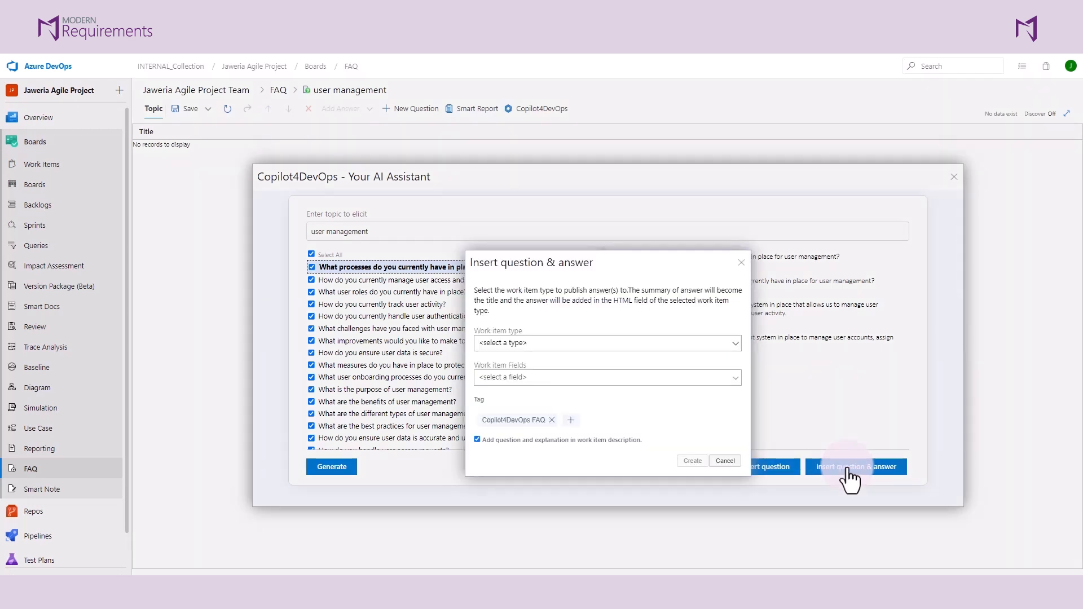
click(735, 345)
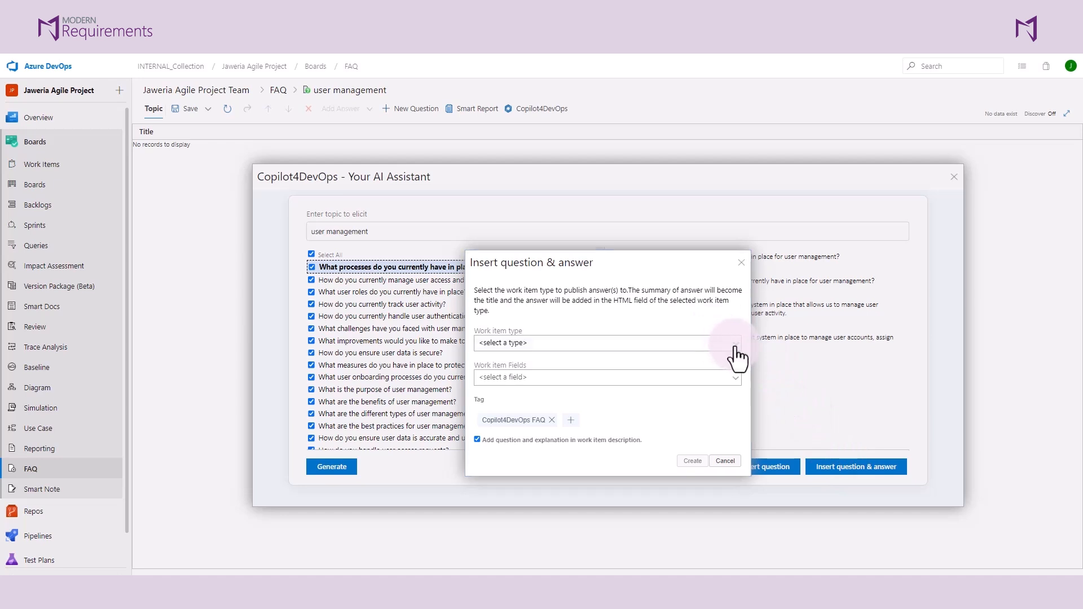
scroll(642, 381, down, 5)
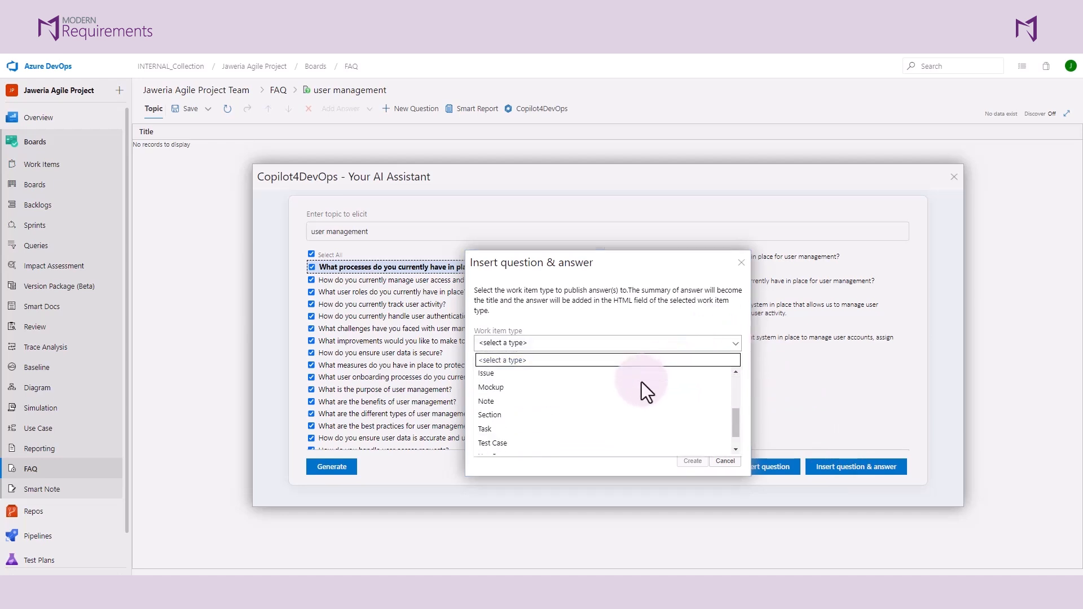
click(529, 448)
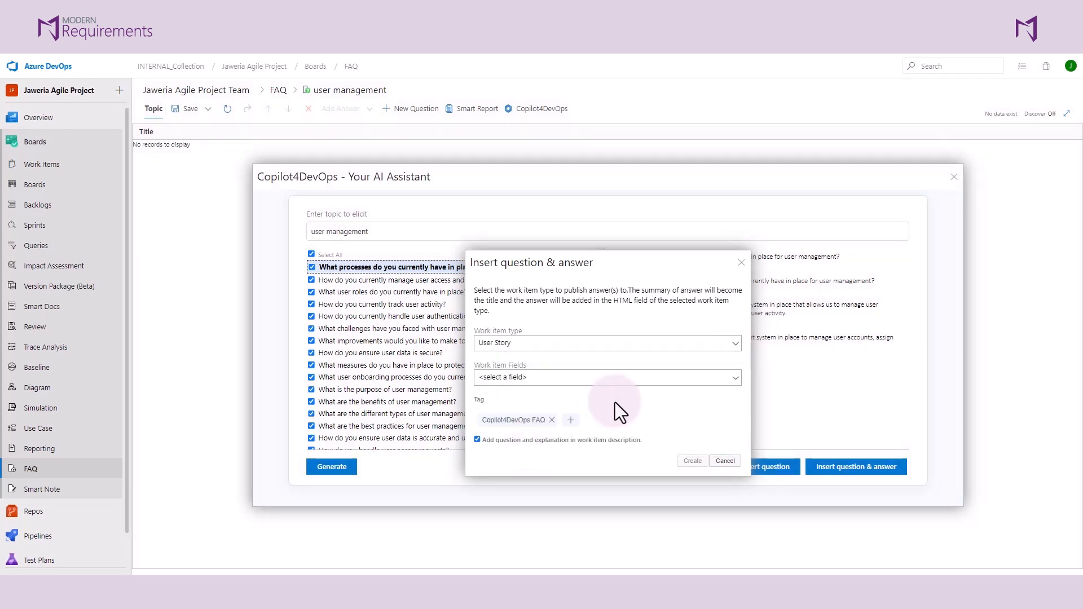
click(734, 382)
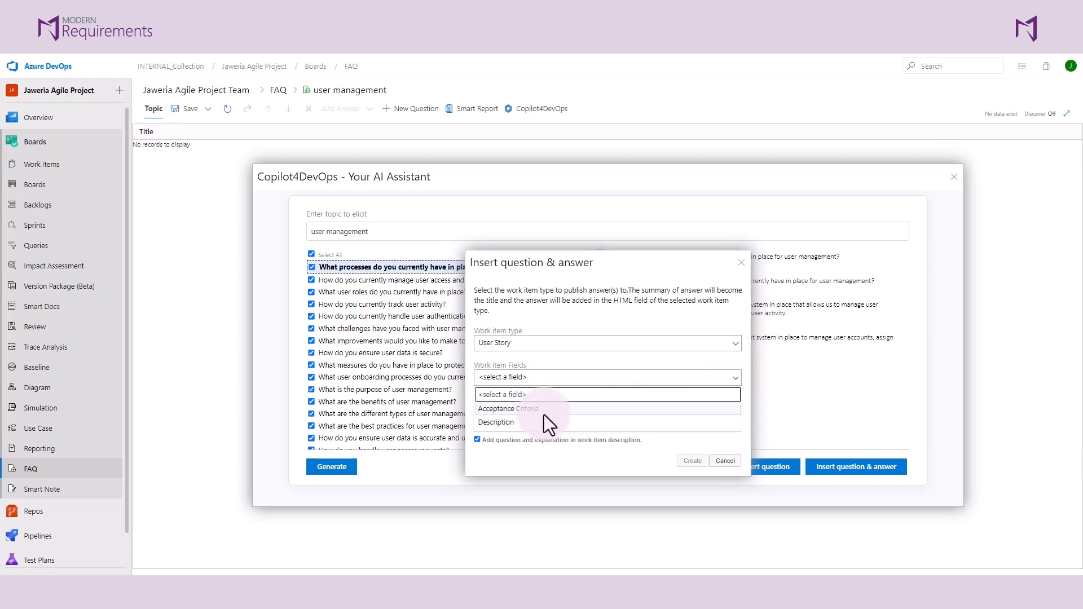
click(502, 424)
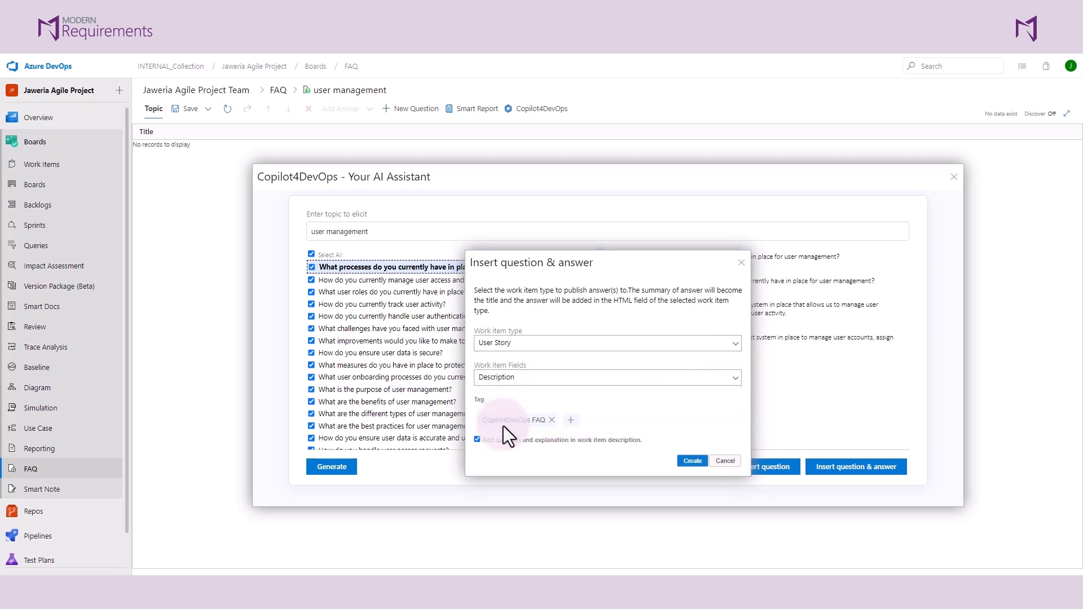
click(691, 461)
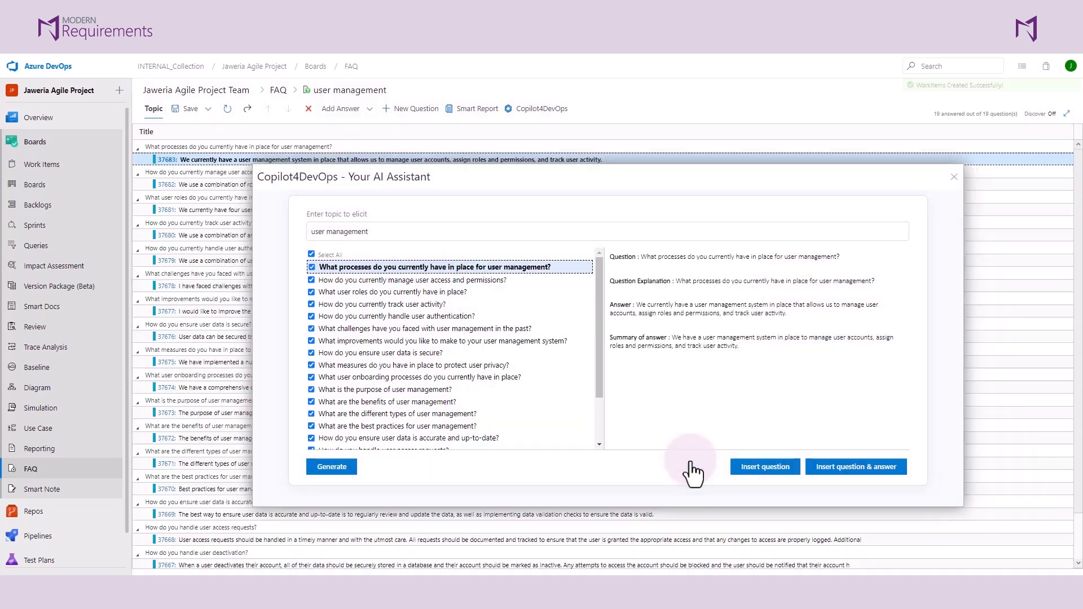
click(954, 177)
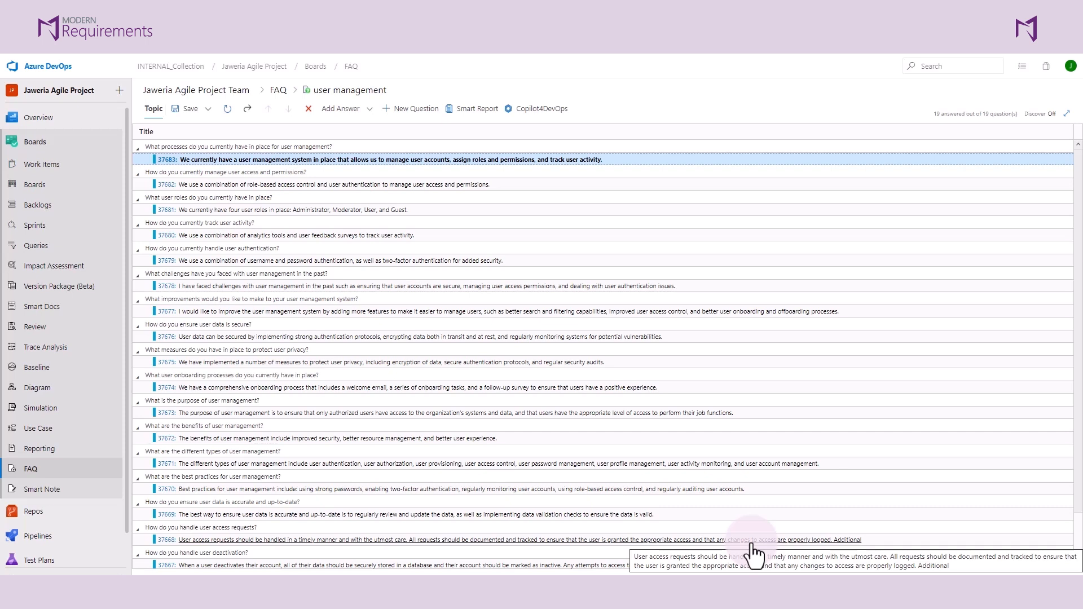
- Save the topic as a template named "user management" and check in its changes
click(209, 110)
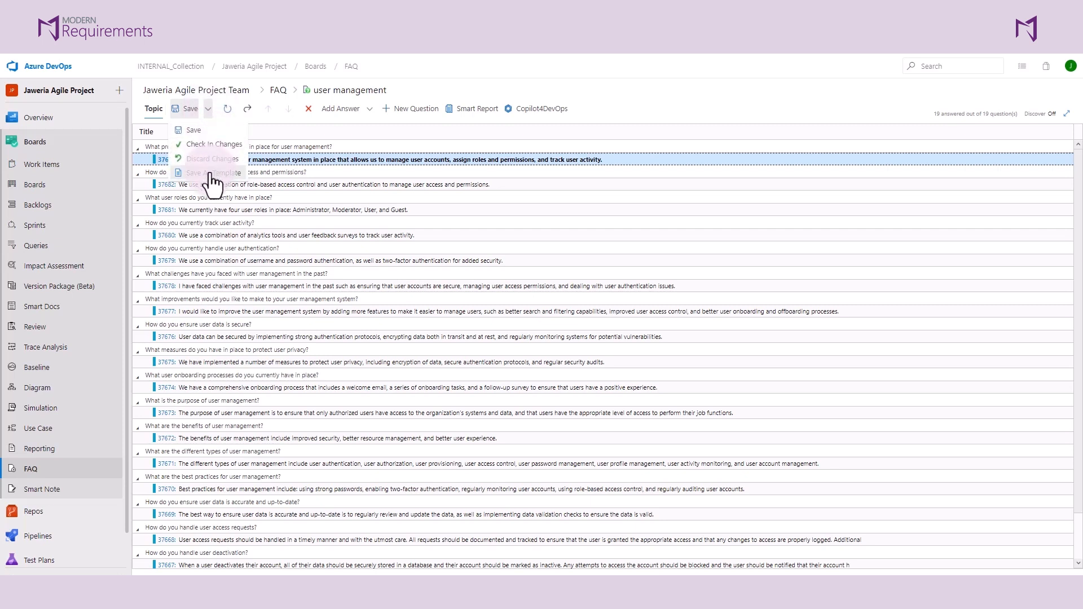
click(210, 174)
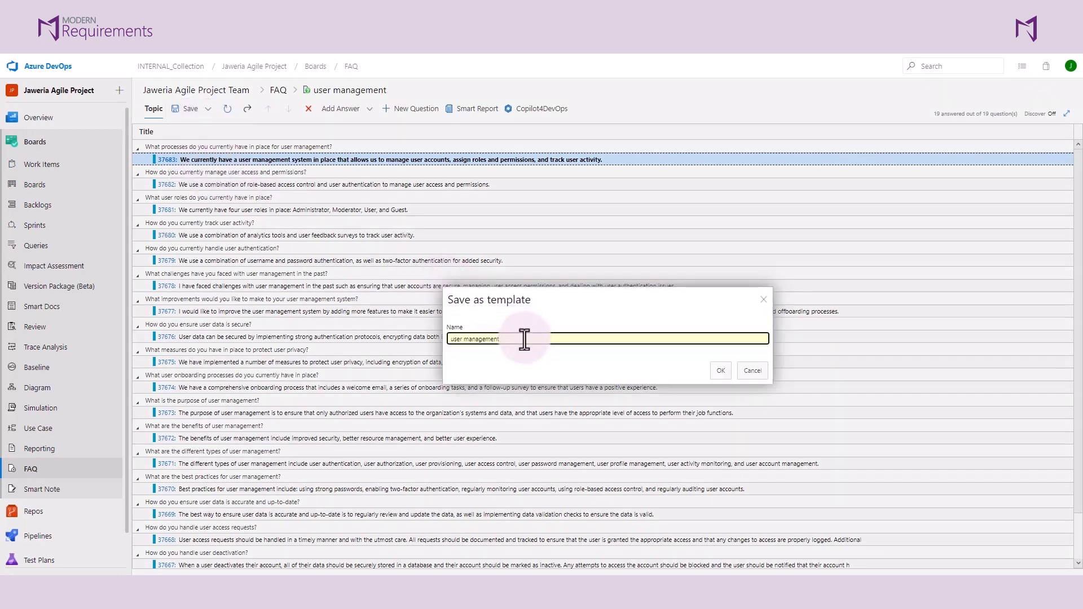
click(716, 371)
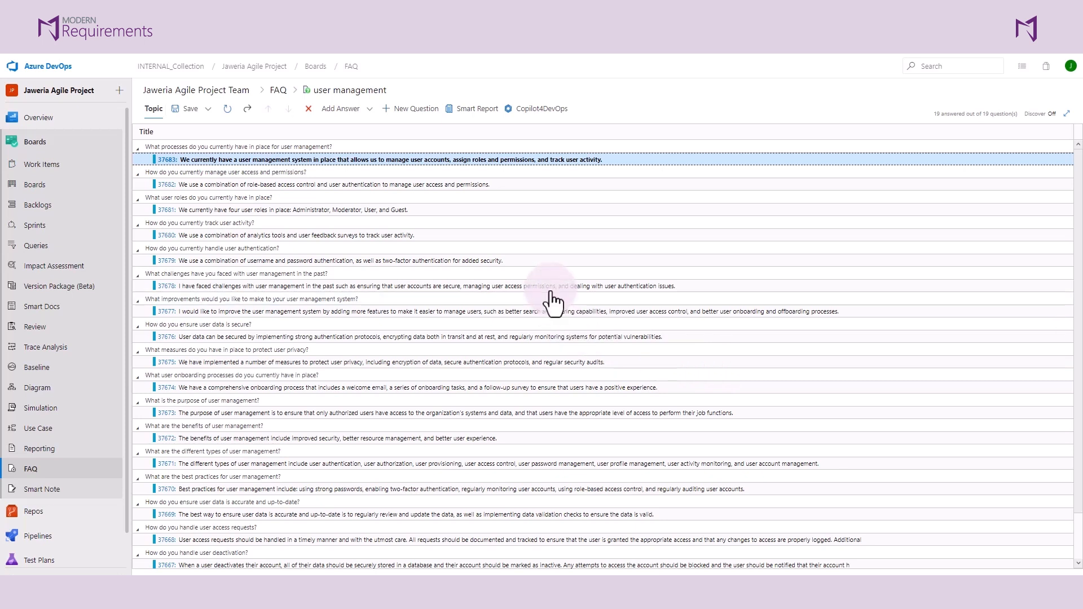
click(206, 110)
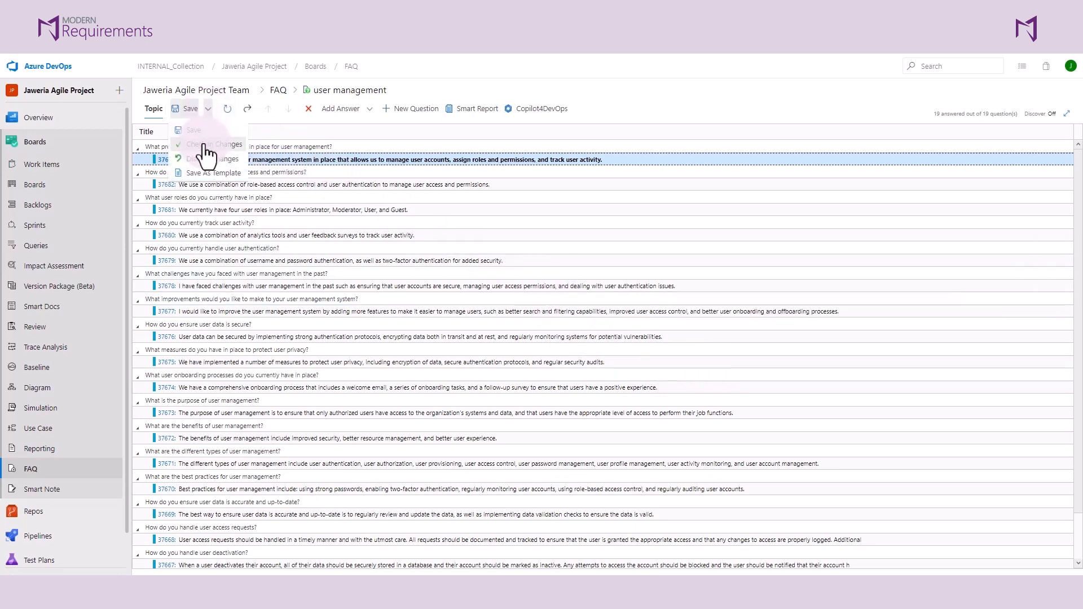
click(205, 146)
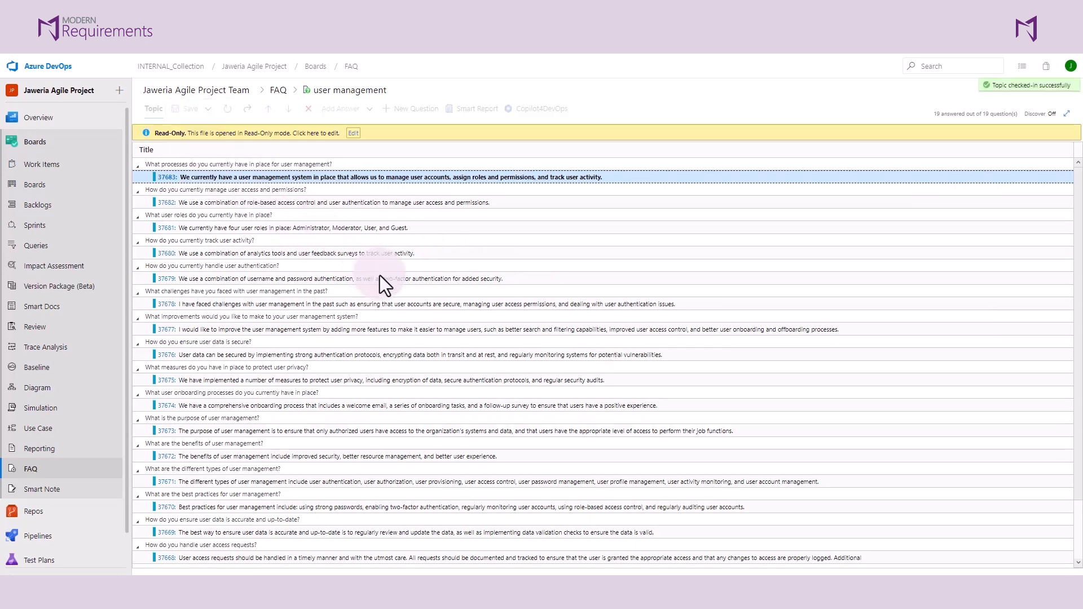